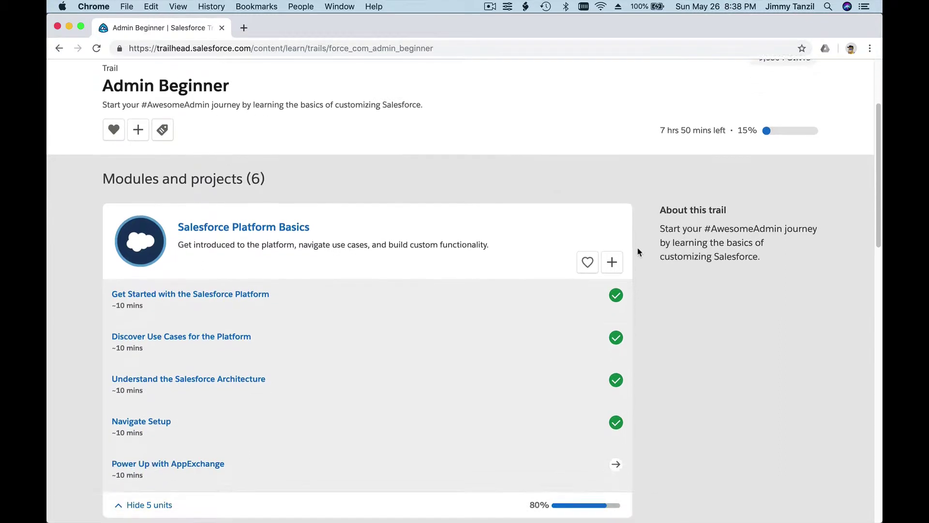
- Show the units of the Data Modeling module and open Create Object Relationships in a new browser tab
scroll(638, 252, down, 2)
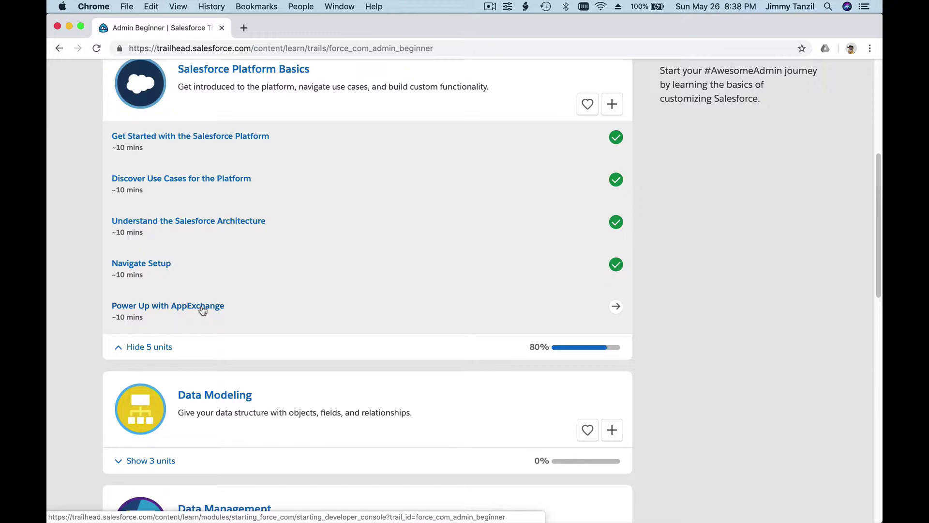
scroll(202, 310, down, 5)
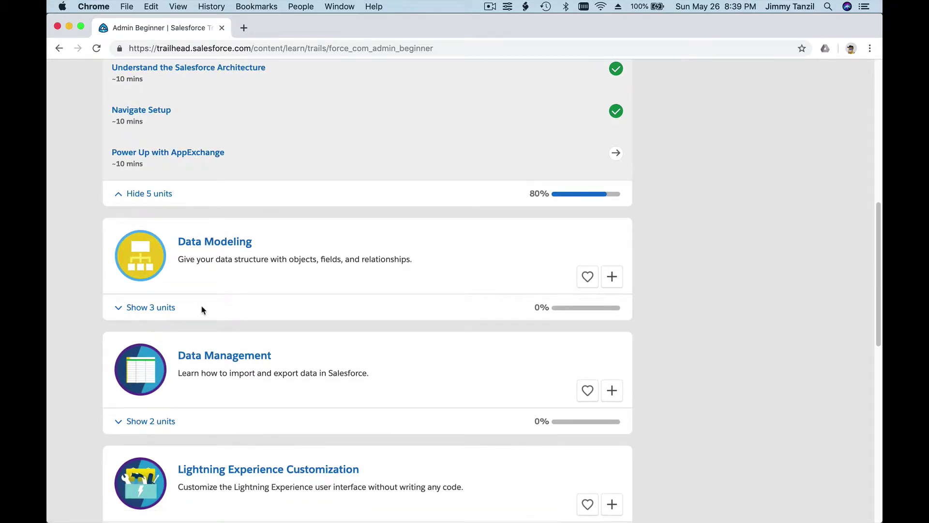
click(166, 308)
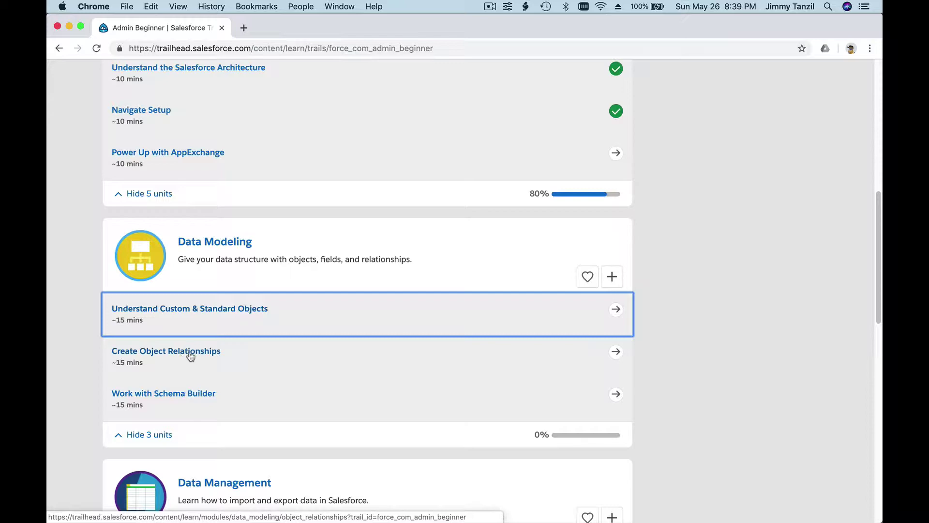
super+click(192, 354)
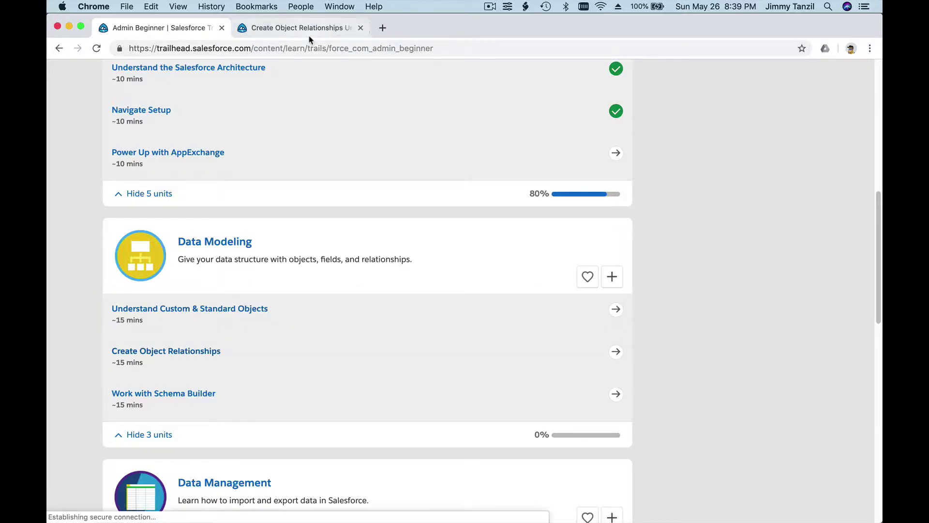
click(310, 31)
mouse_move(393, 129)
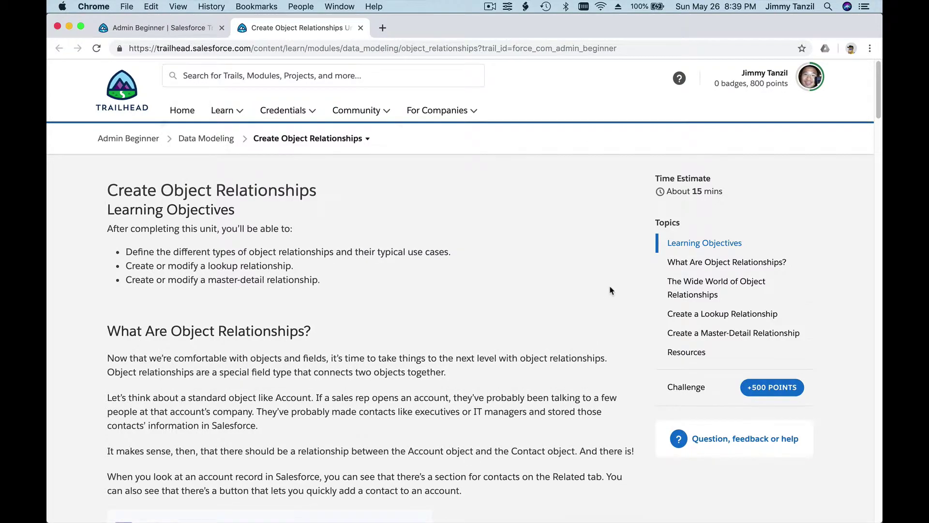
- Launch My Trailhead Playground 1 from the unit's challenge section and close the Create Object Relationships page
scroll(611, 290, down, 15)
scroll(610, 290, down, 20)
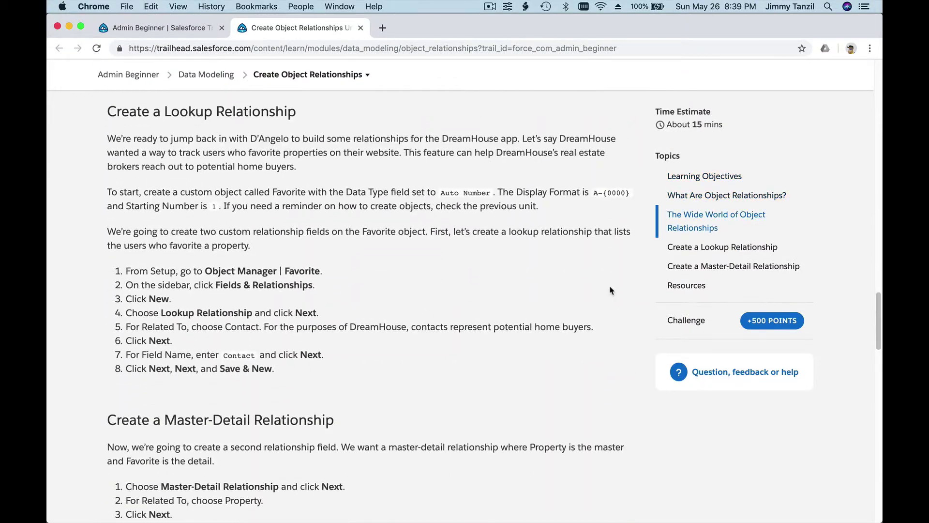
scroll(610, 289, down, 10)
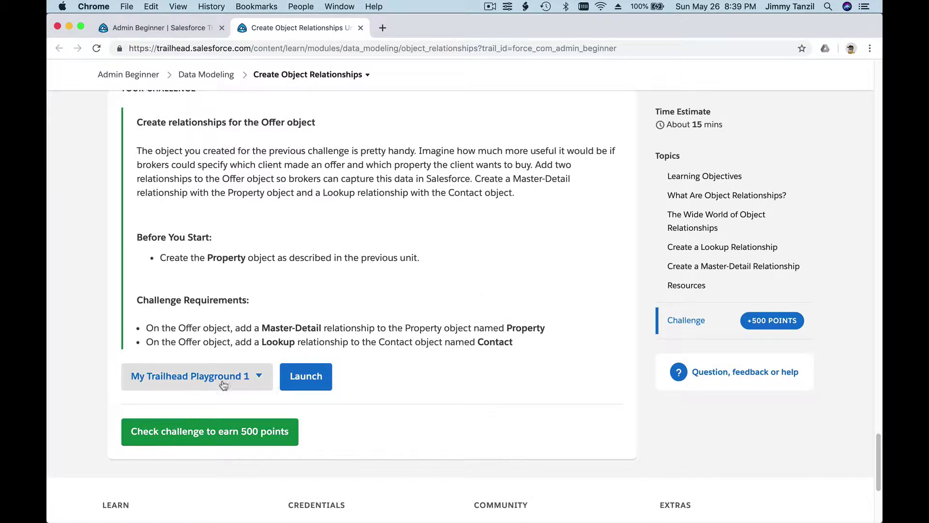
click(309, 386)
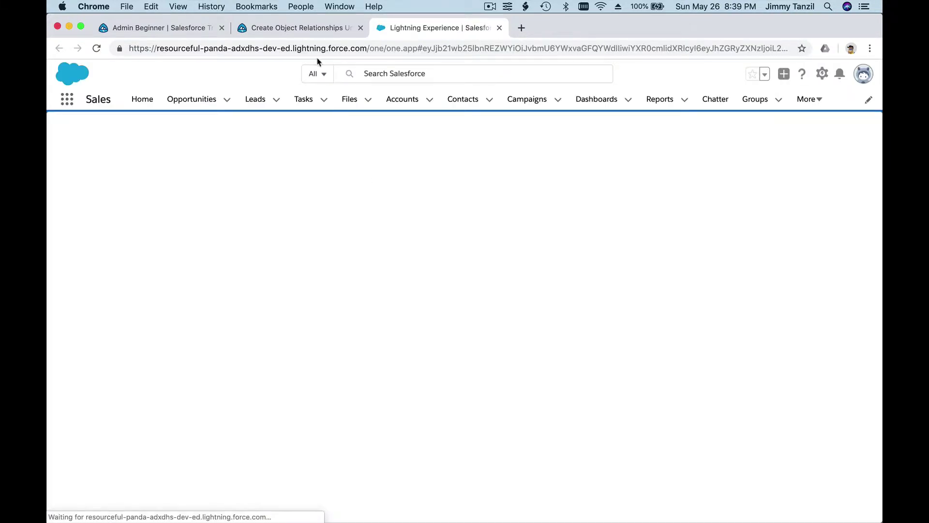
click(307, 27)
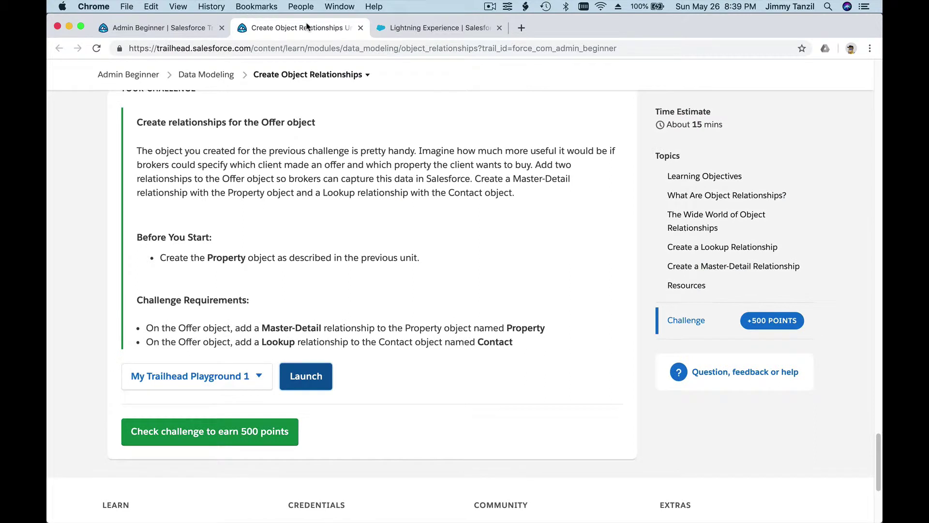
click(360, 27)
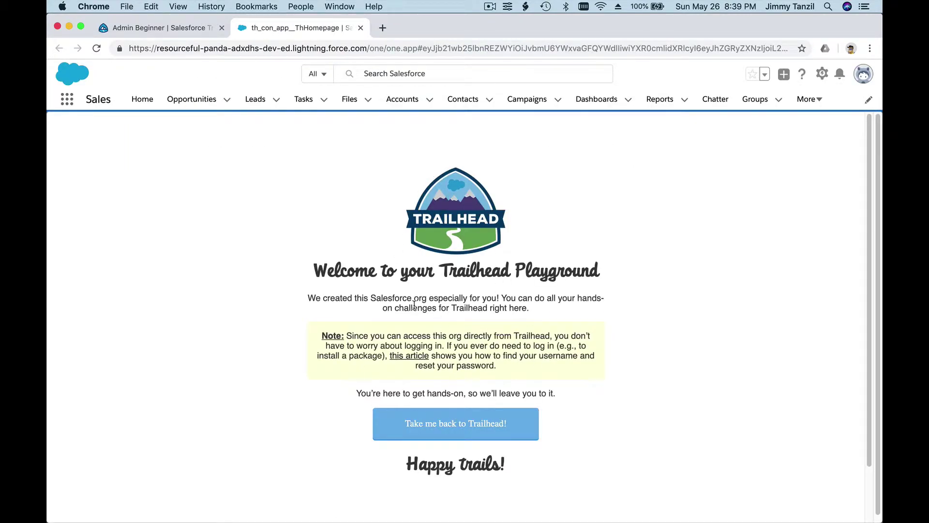
- Return to the Admin Beginner trail and open the Power Up with AppExchange unit of Salesforce Platform Basics
click(175, 28)
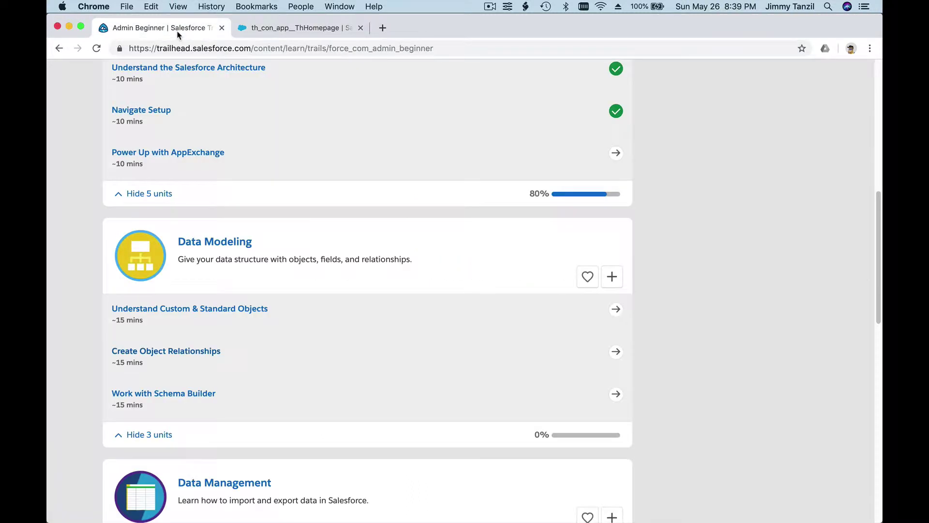
scroll(735, 290, up, 3)
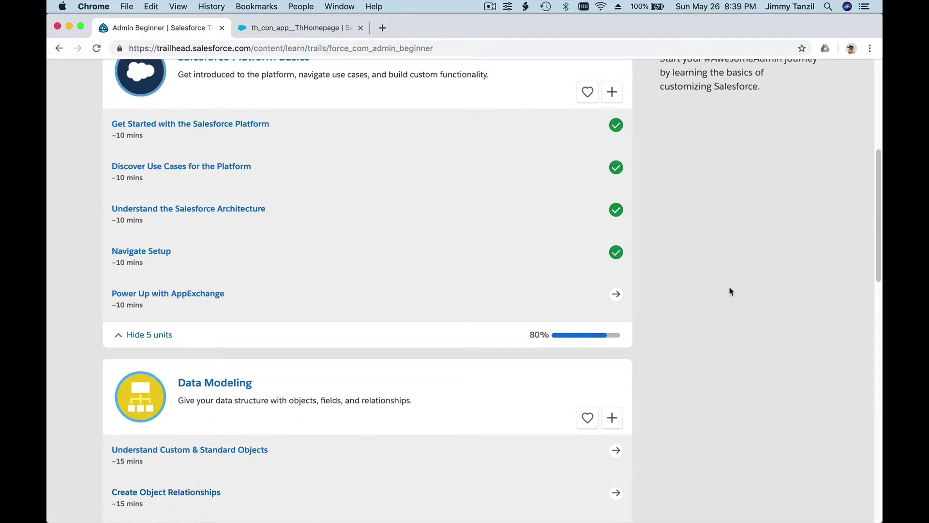
click(183, 300)
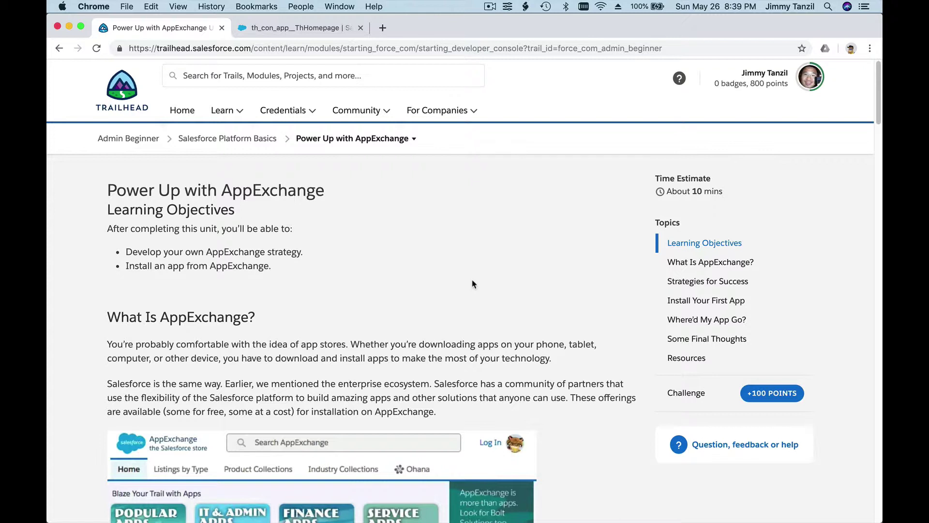
- Read through the Power Up with AppExchange unit, covering the strategy steps and the Install Your First App section
scroll(473, 284, down, 1)
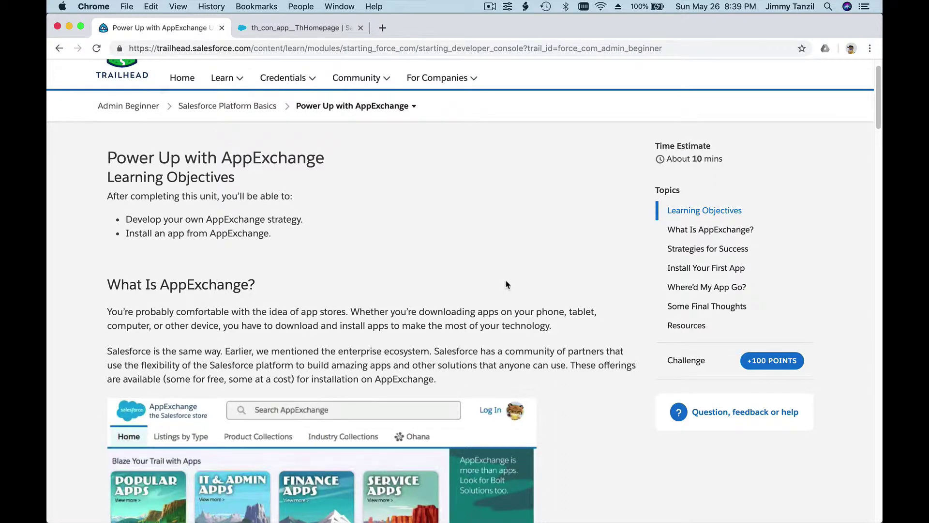
scroll(507, 285, down, 3)
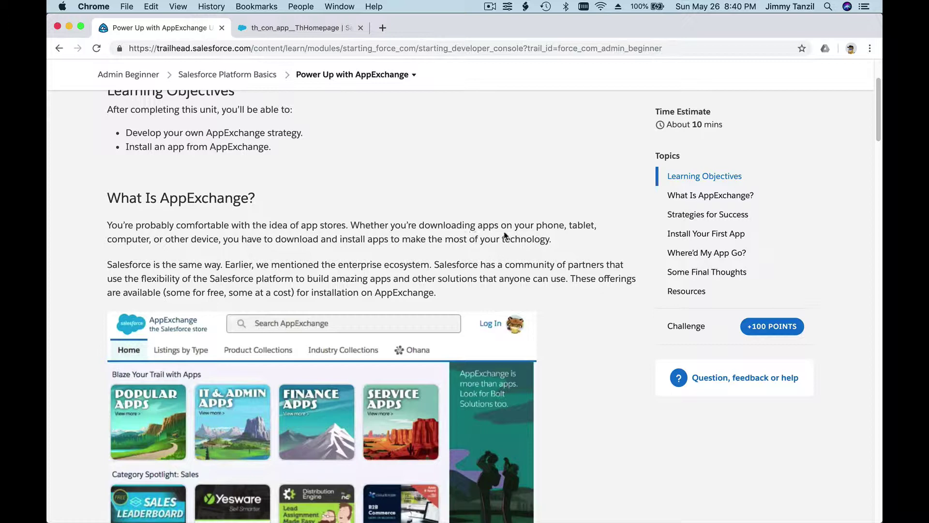
scroll(505, 236, down, 10)
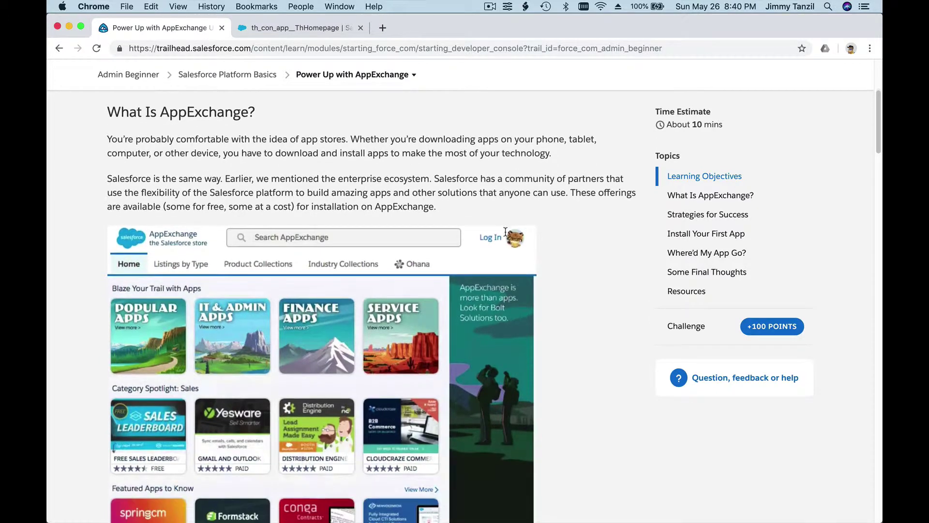
scroll(505, 236, down, 10)
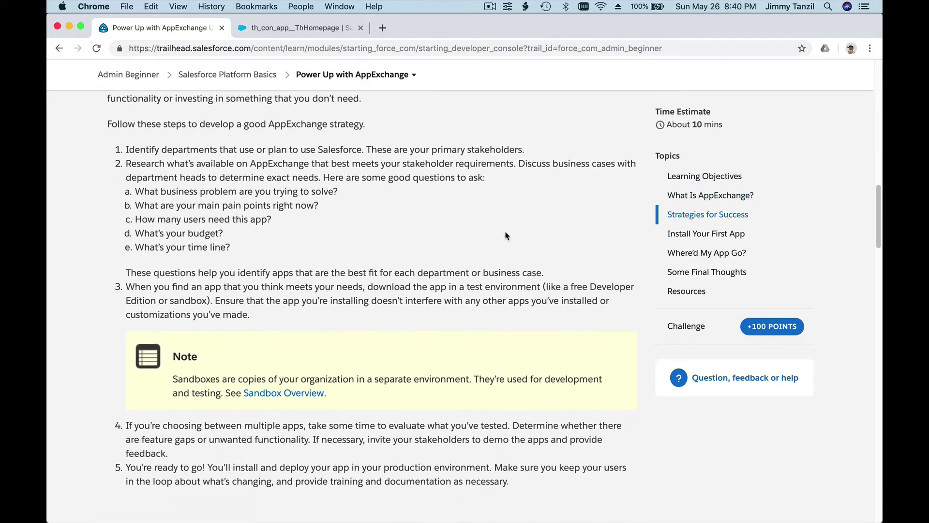
scroll(506, 231, down, 3)
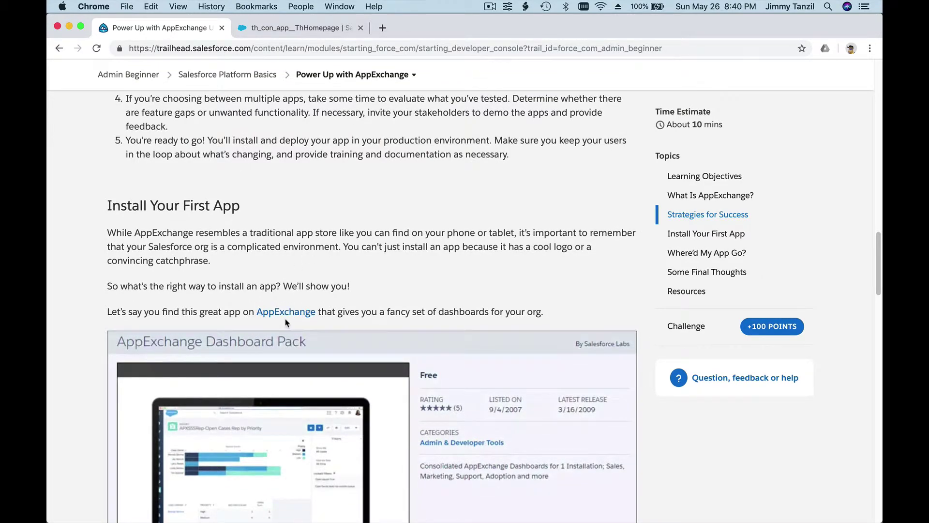
scroll(285, 323, down, 5)
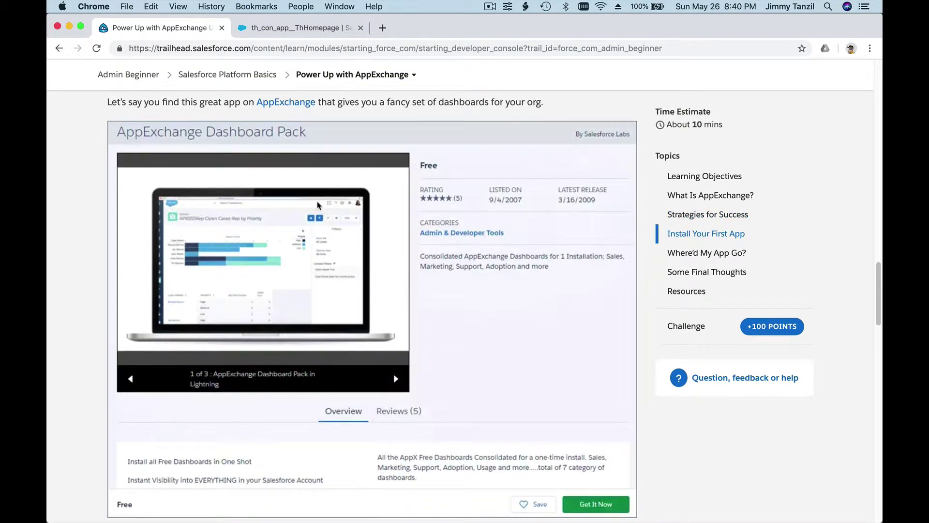
scroll(319, 205, up, 8)
scroll(319, 206, up, 4)
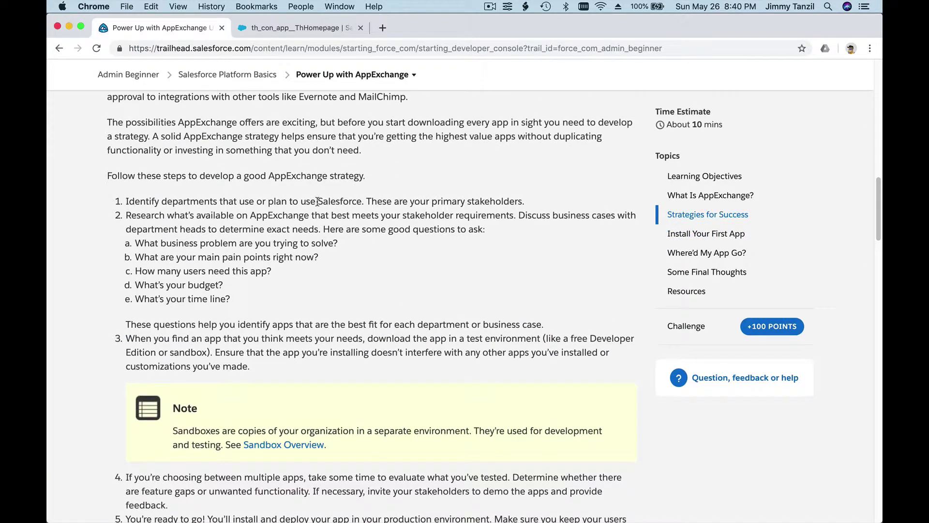
scroll(317, 202, down, 8)
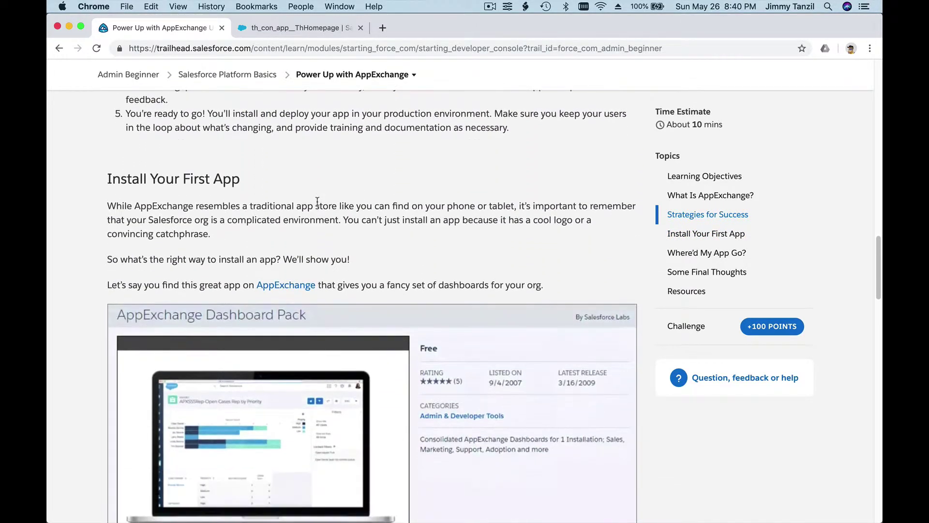
scroll(317, 201, down, 1)
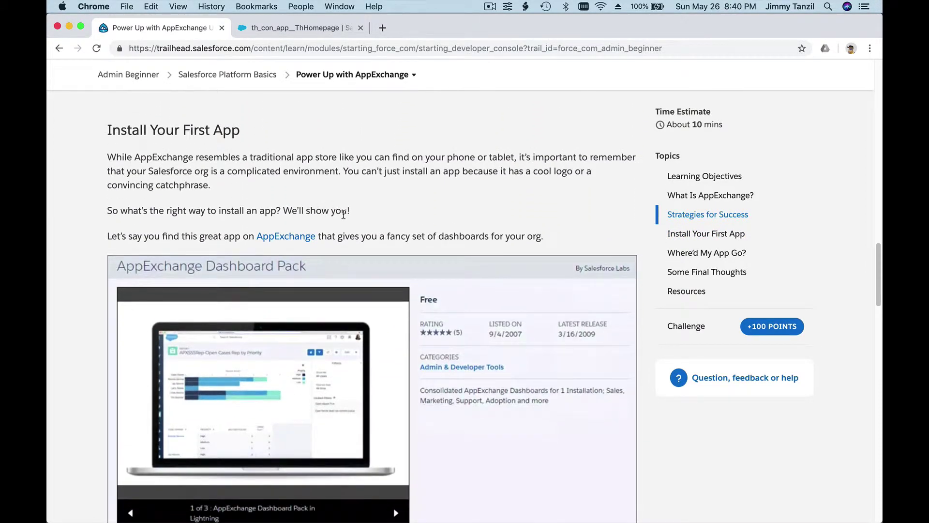
scroll(343, 214, down, 1)
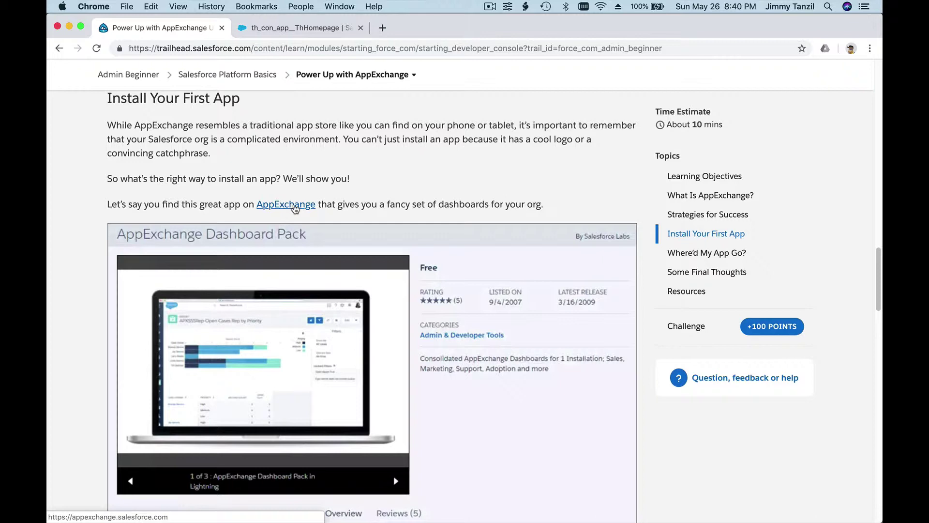
- Open the AppExchange site from the unit's Install Your First App section and log in to it
click(295, 206)
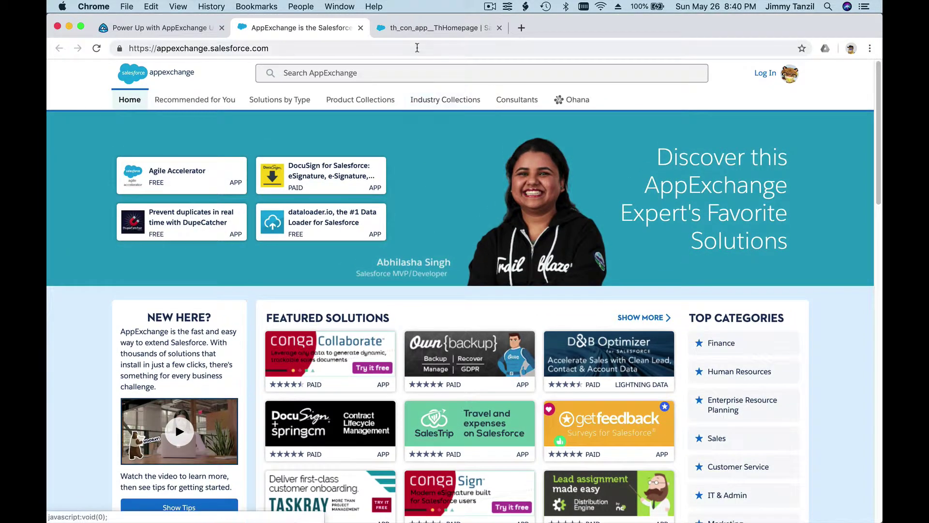
click(419, 29)
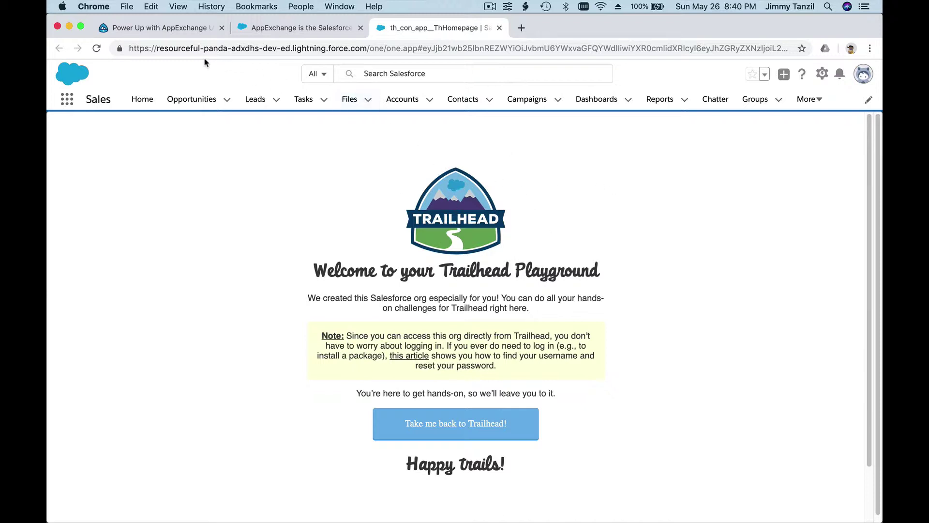
click(274, 29)
click(770, 78)
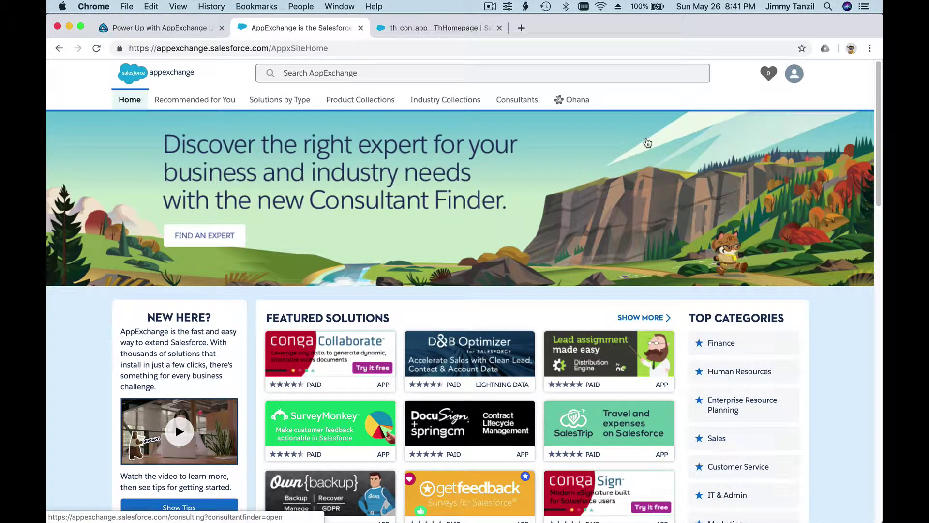
- Look over the playground and the AppExchange home page, and check which app the Trailhead unit uses as its example
click(426, 28)
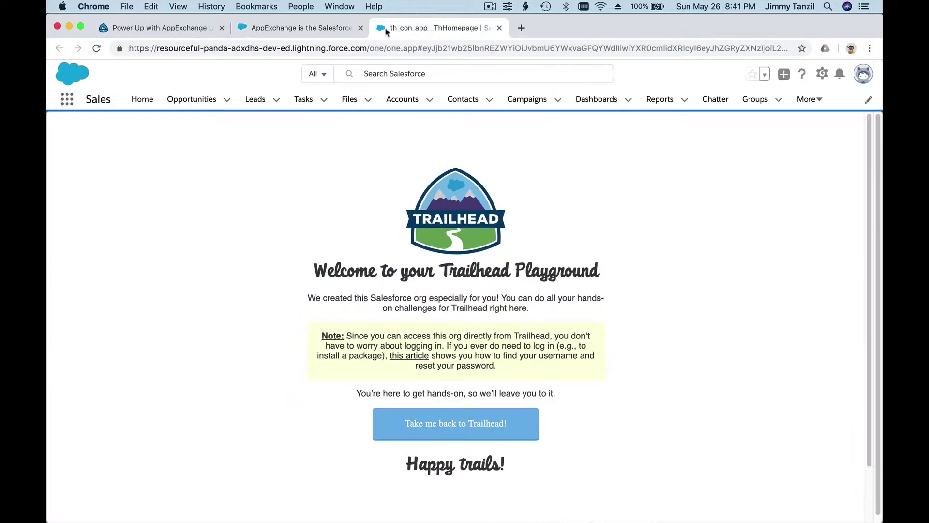
click(300, 30)
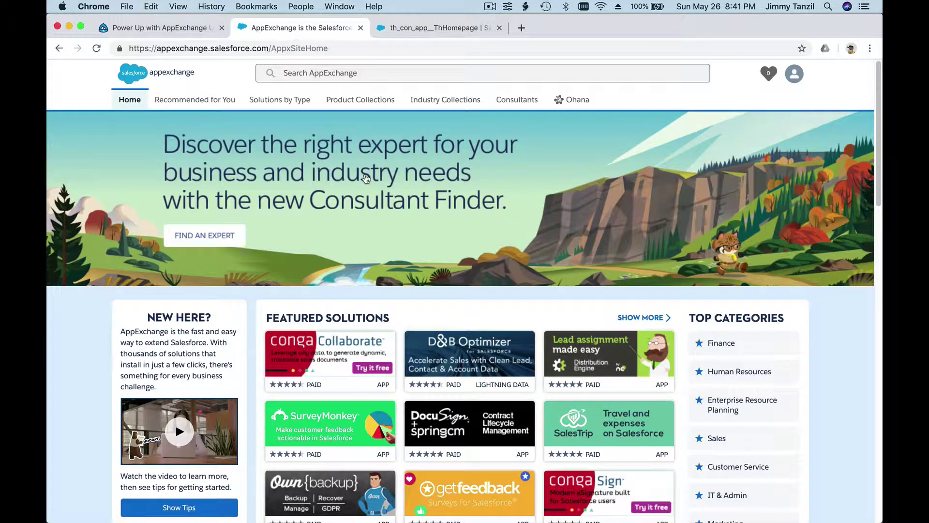
click(183, 29)
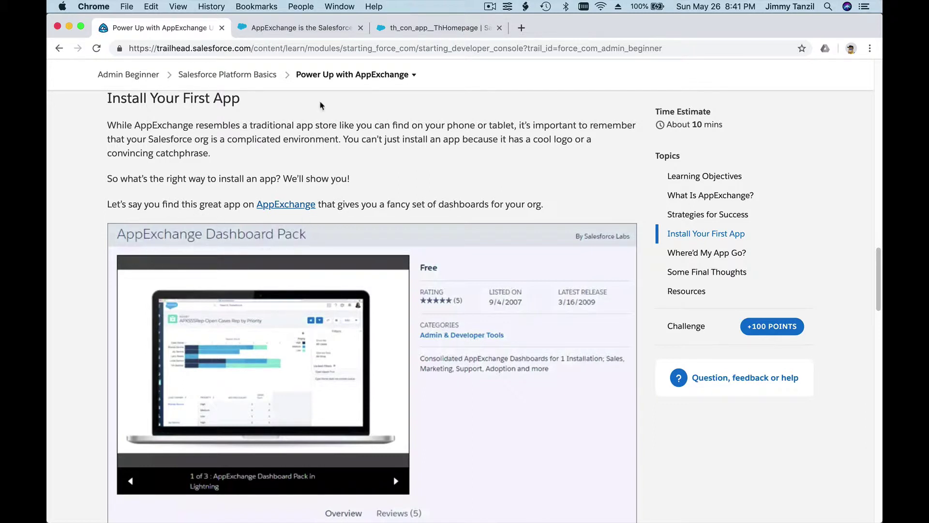
click(334, 31)
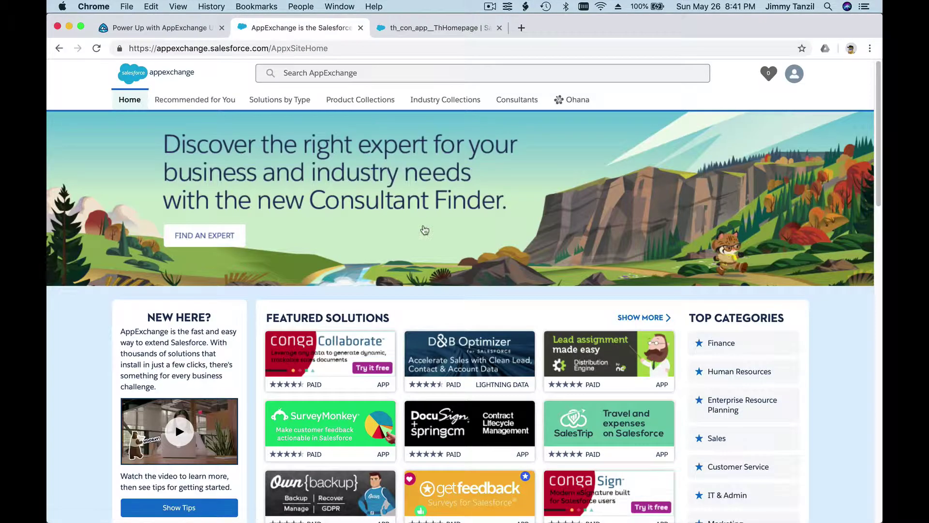
scroll(424, 229, down, 6)
scroll(425, 230, up, 6)
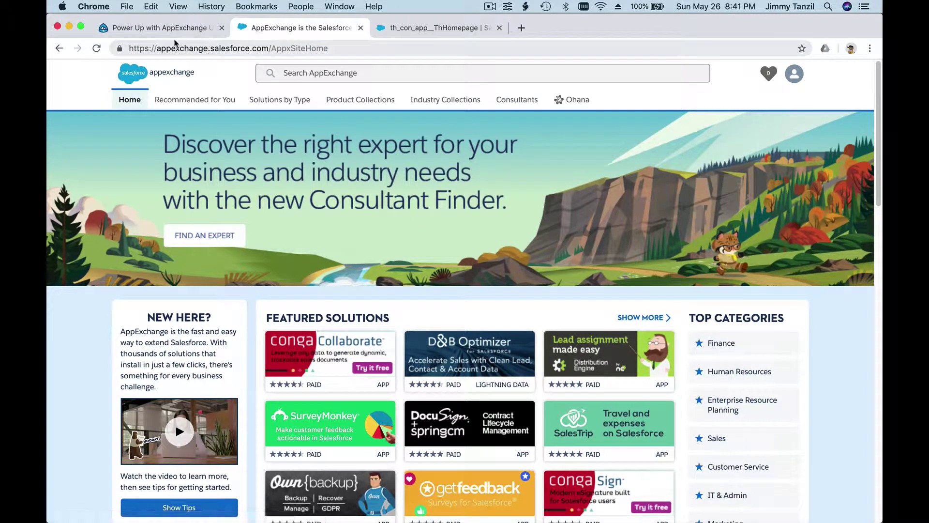
click(170, 33)
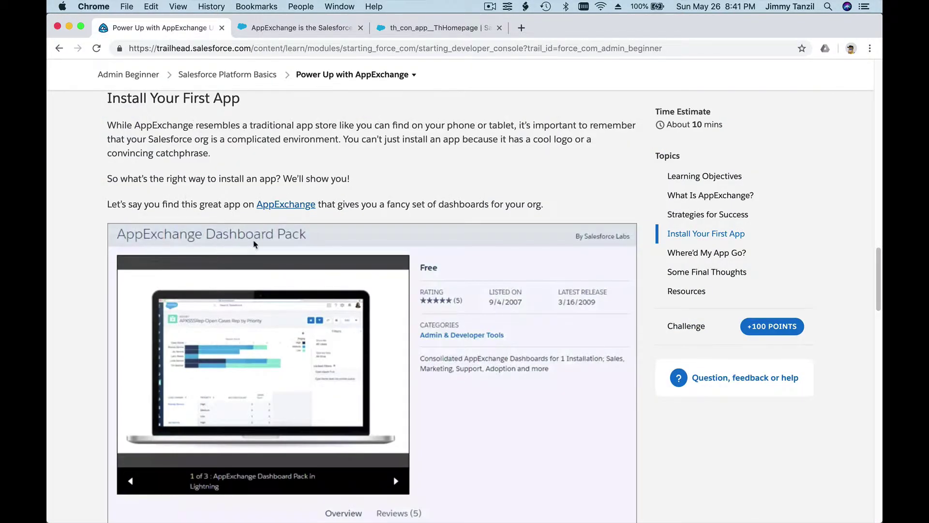
- Search AppExchange for "appexchange dashboard pack" and open the AppExchange Dashboard Pack for Sales, Marketing and Service listing
click(293, 38)
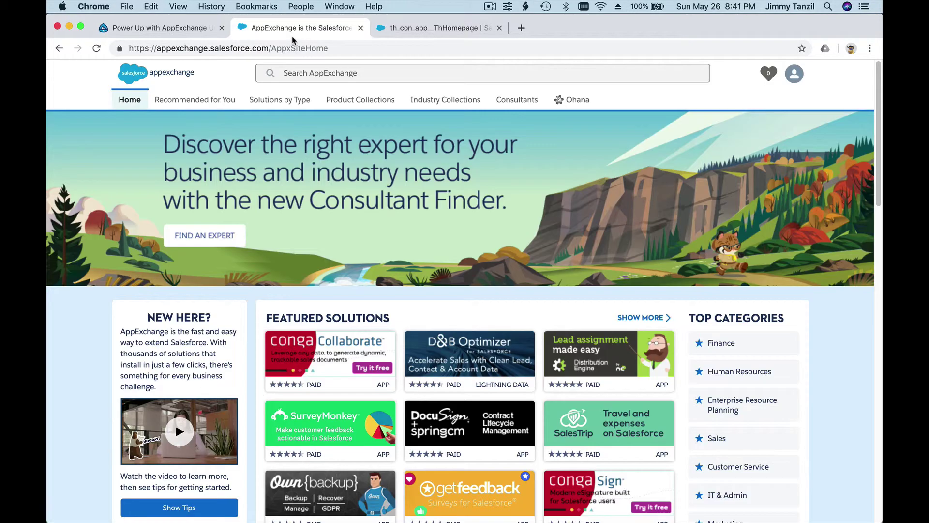
click(318, 73)
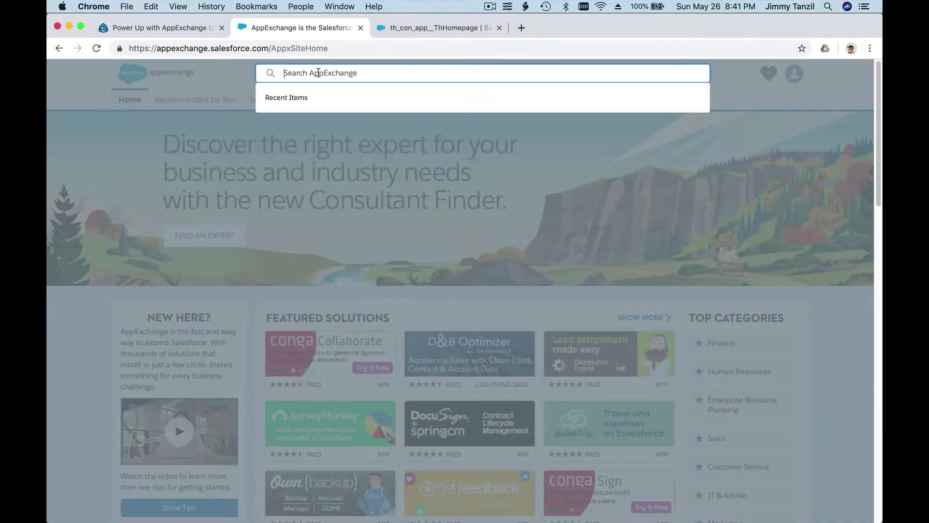
text(appexc)
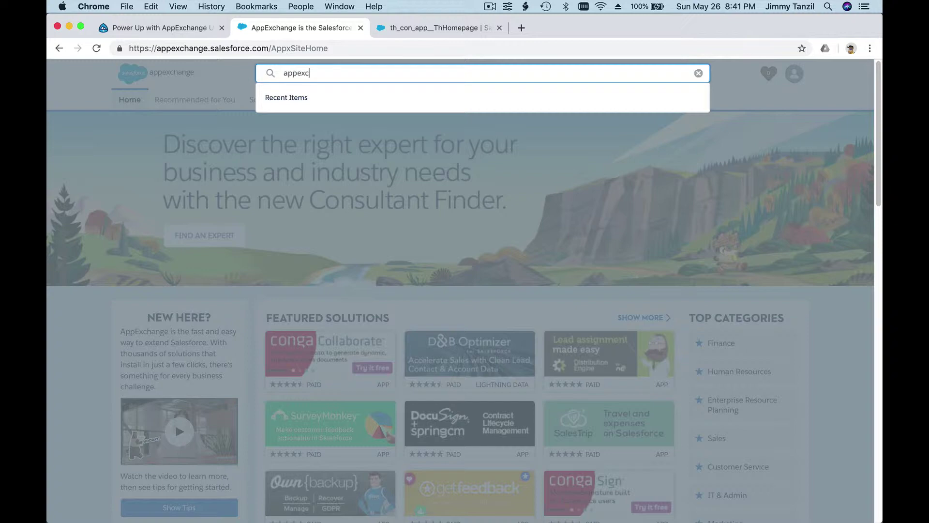
text(hange dashbo)
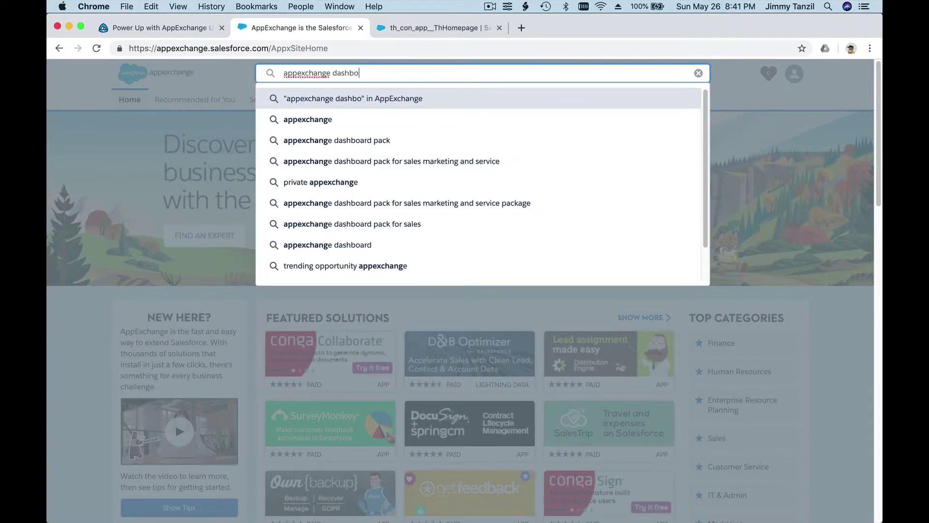
text(ard pack)
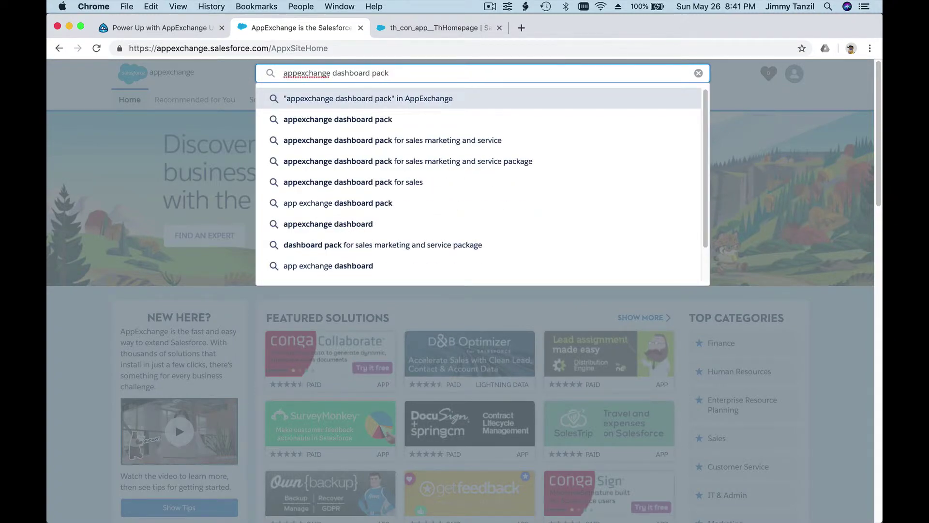
key(Return)
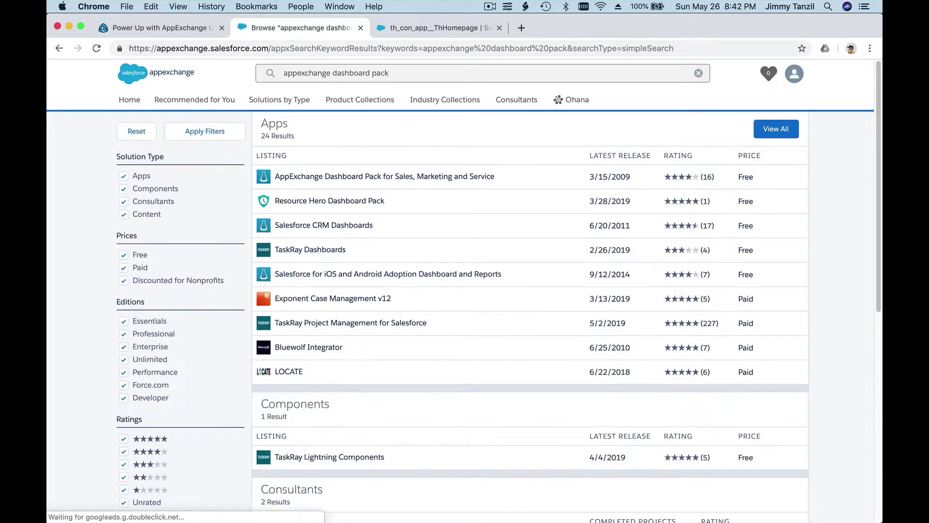
mouse_move(318, 183)
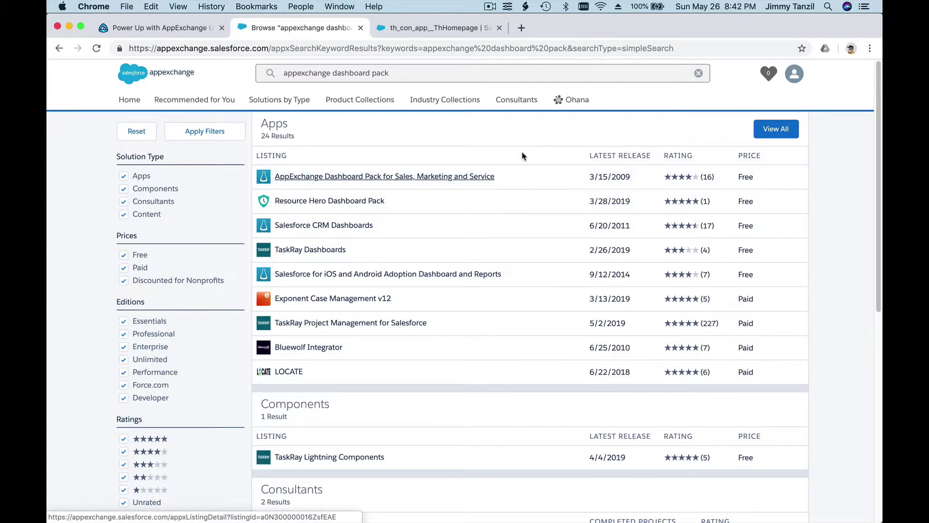
click(392, 182)
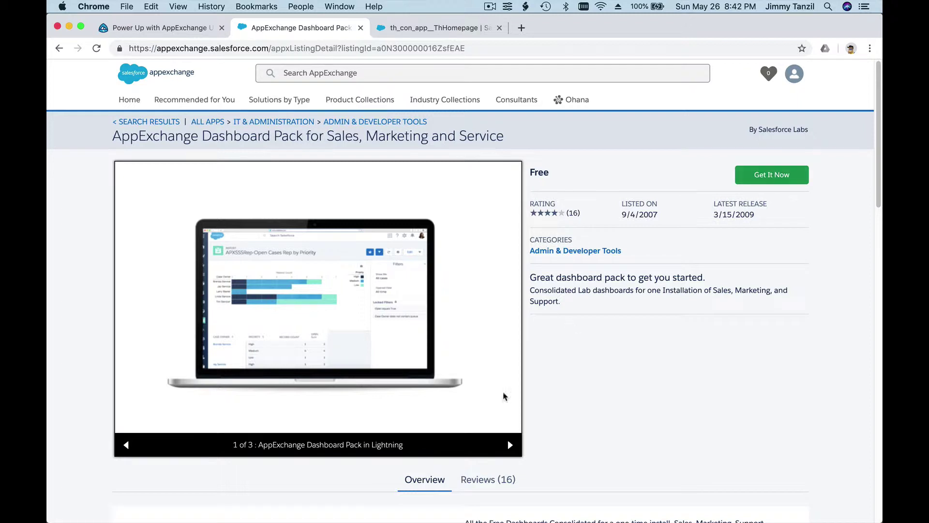
- Review the listing's screenshots, its overview with highlights and requirements, and its customer reviews
click(510, 445)
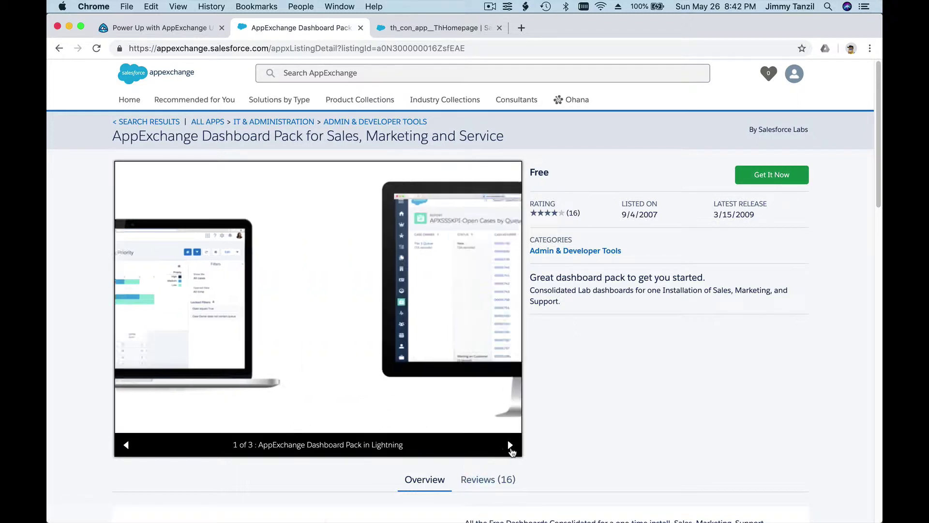
click(510, 445)
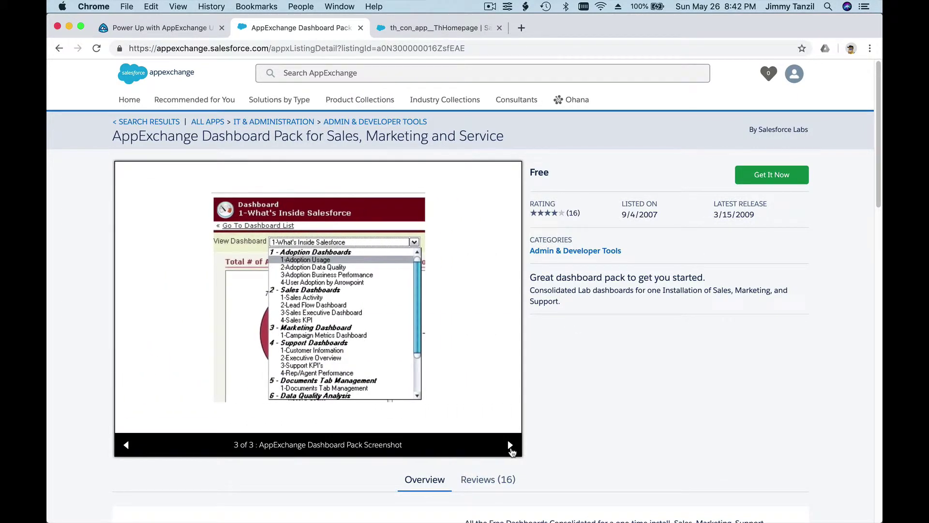
scroll(585, 409, down, 7)
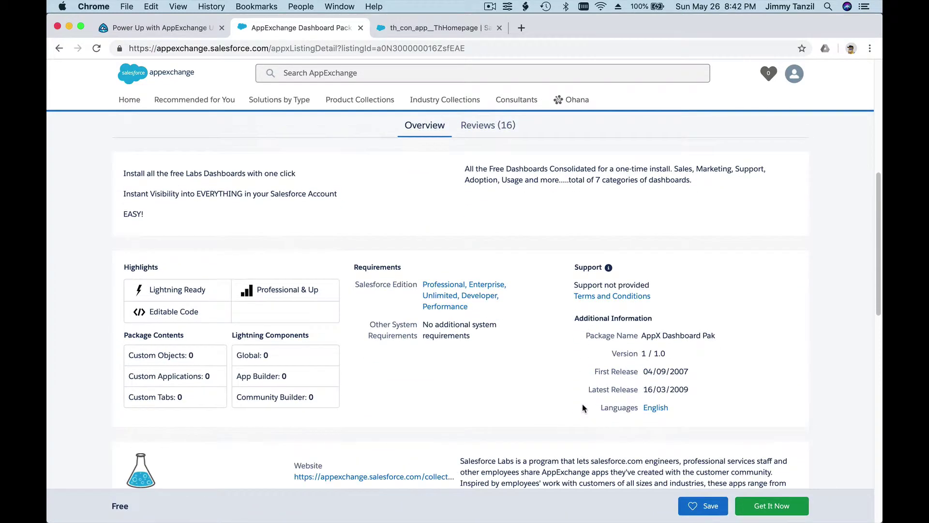
mouse_move(187, 286)
mouse_move(270, 291)
scroll(460, 374, up, 5)
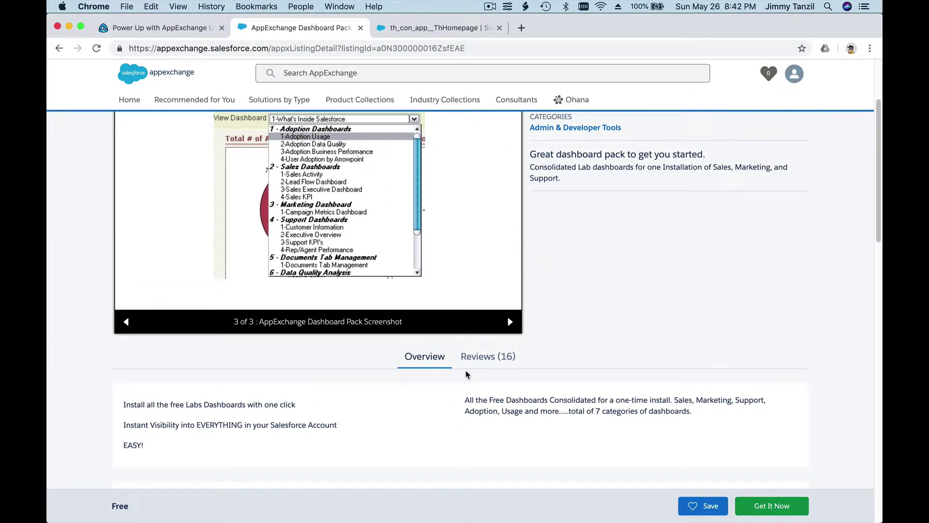
click(485, 357)
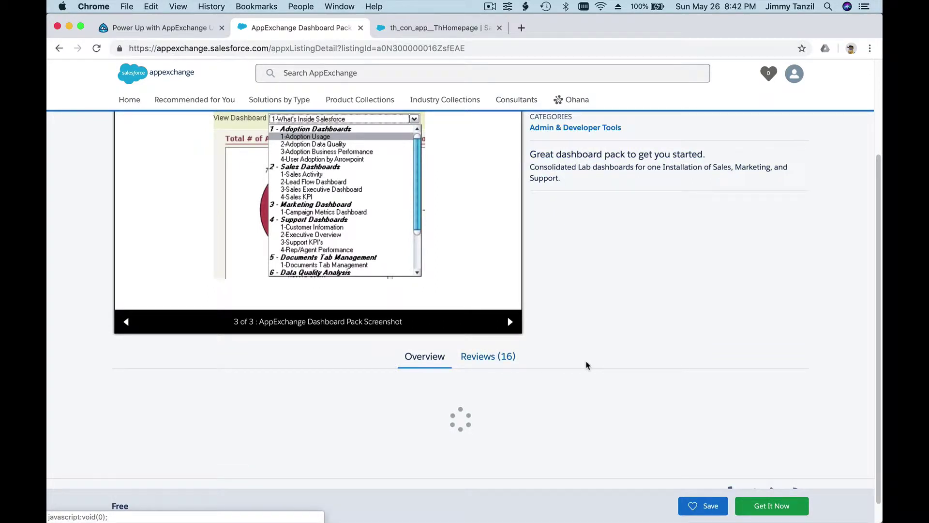
scroll(586, 365, up, 1)
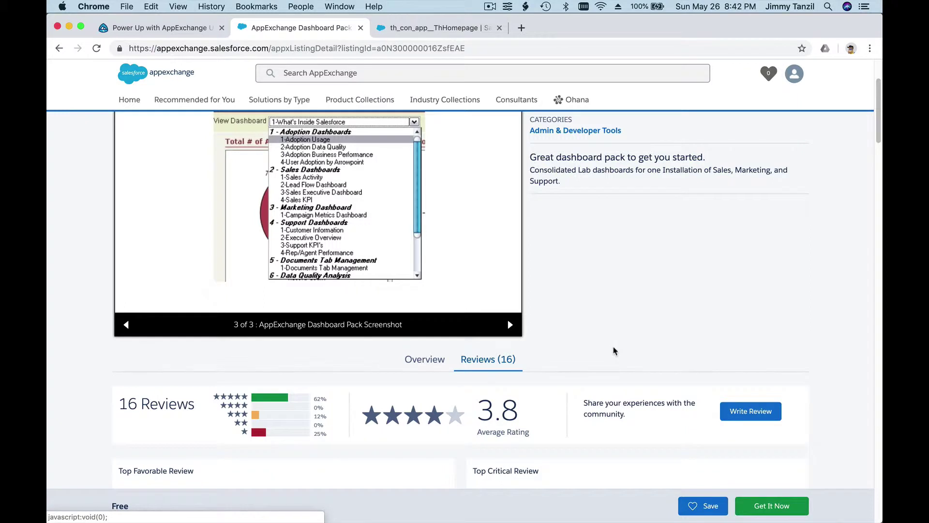
scroll(614, 350, up, 5)
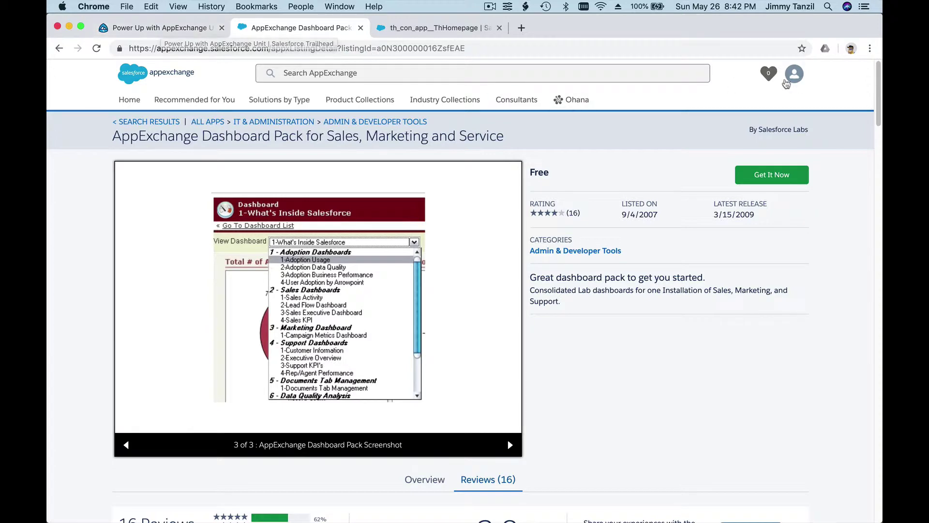
- Get the dashboard pack for a production environment, agree to the terms and conditions, and confirm the installation
click(426, 28)
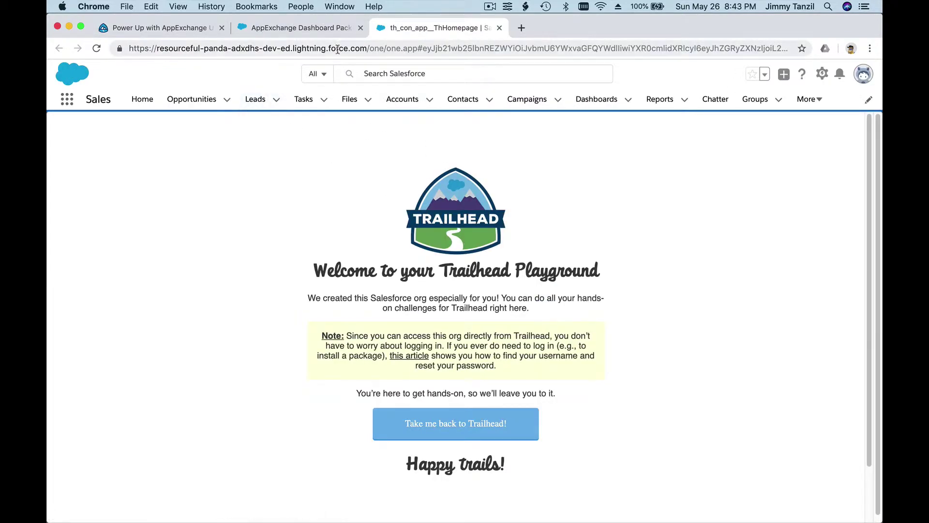
click(312, 28)
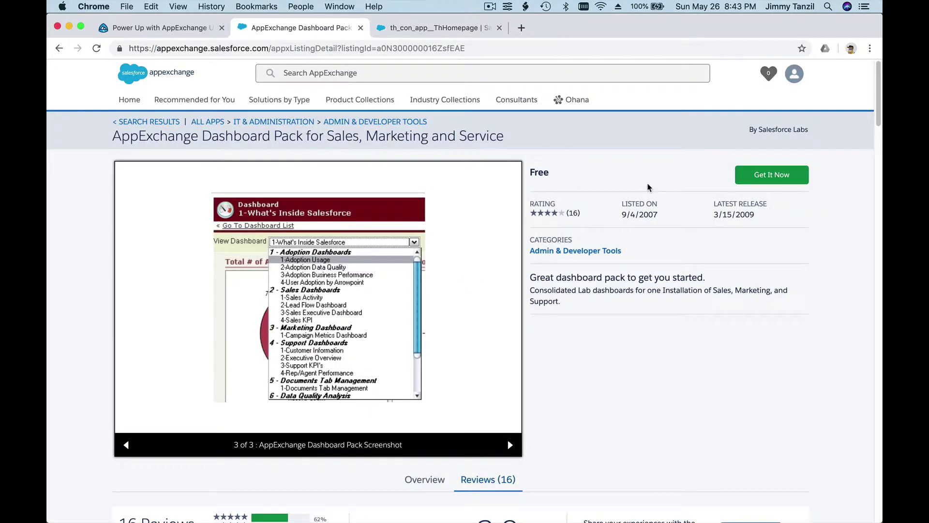
click(774, 182)
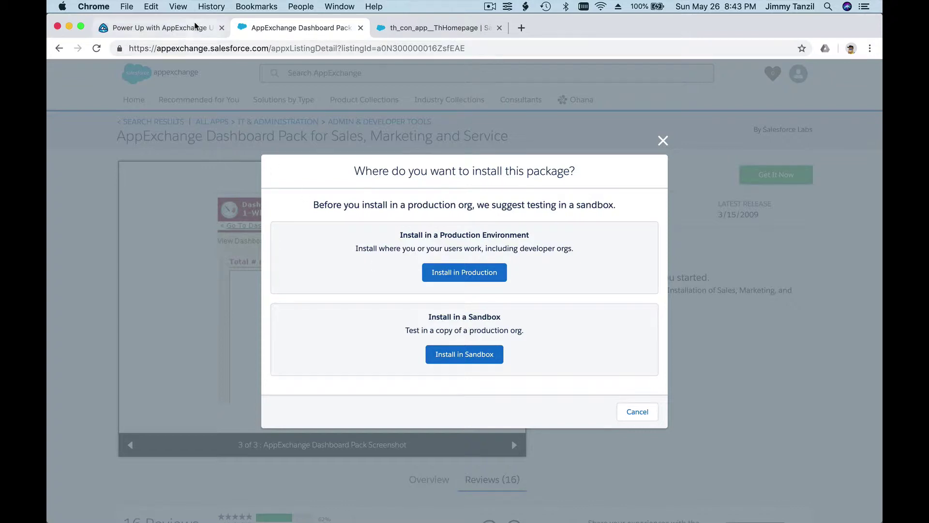
click(407, 31)
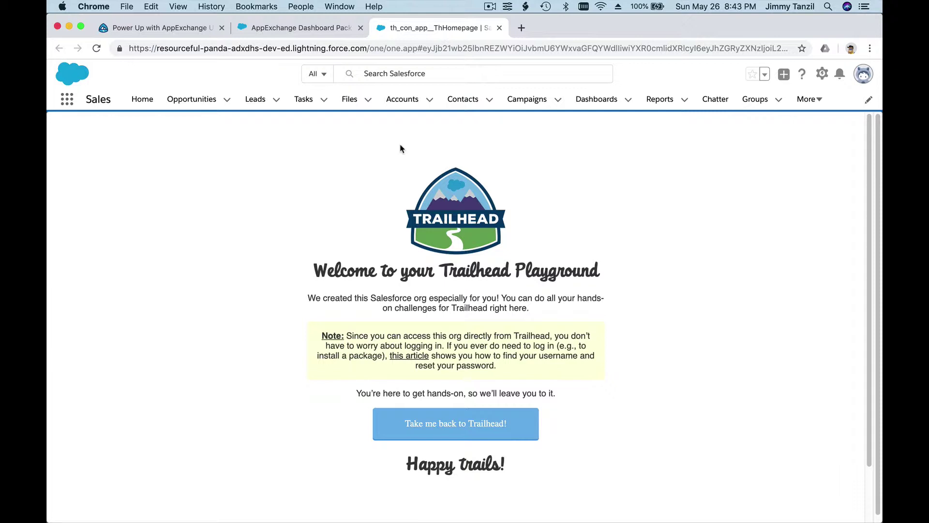
click(297, 29)
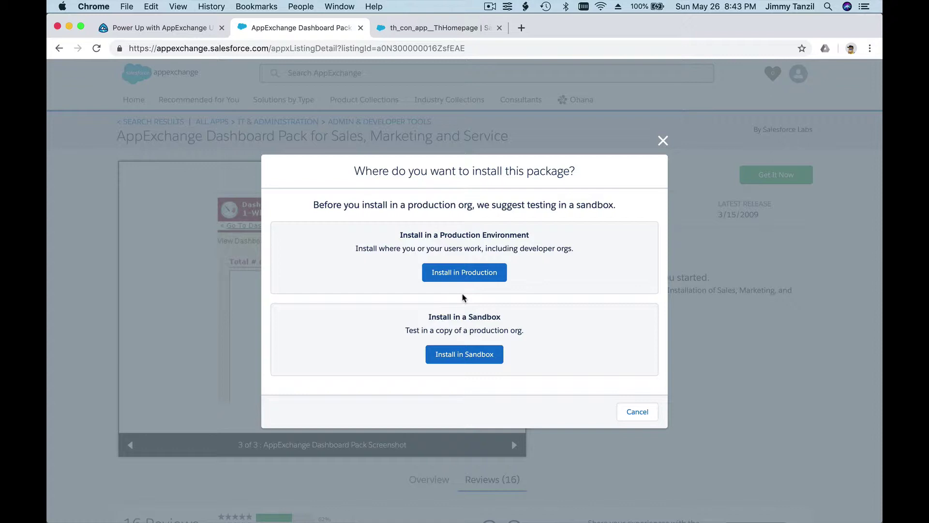
click(462, 272)
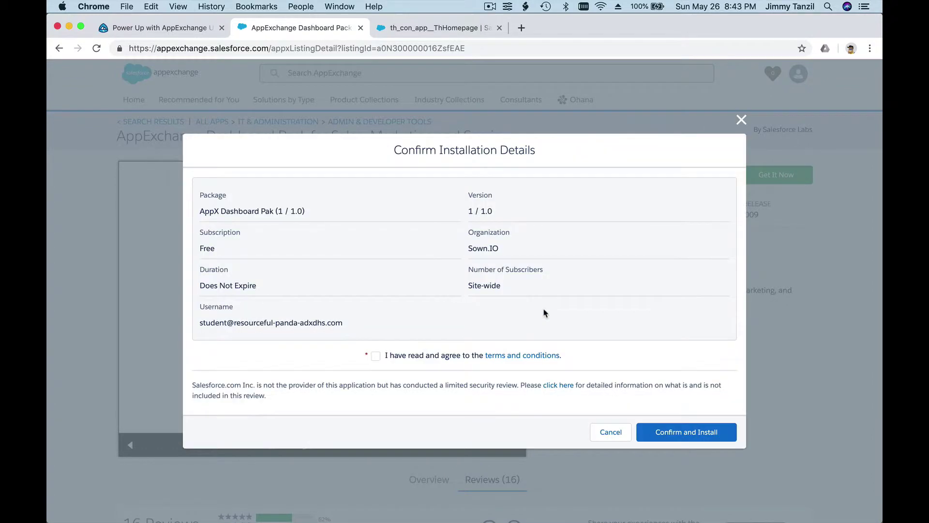
click(373, 356)
click(670, 431)
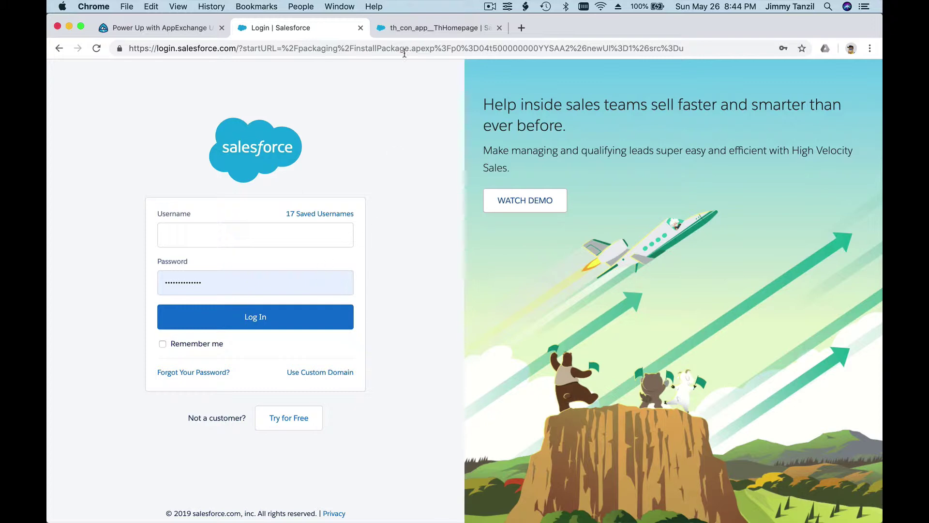
- Open Setup in the Trailhead Playground and go to the Users page by finding "users"
click(417, 29)
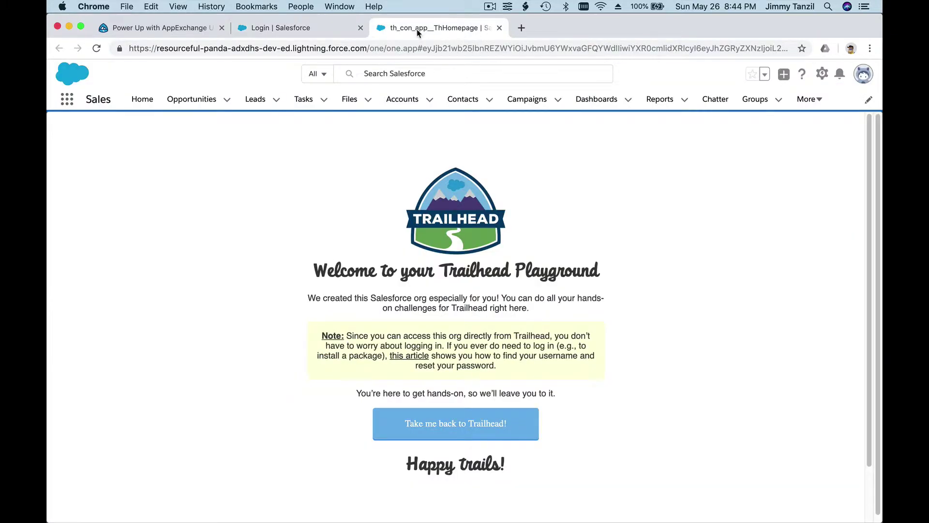
click(297, 36)
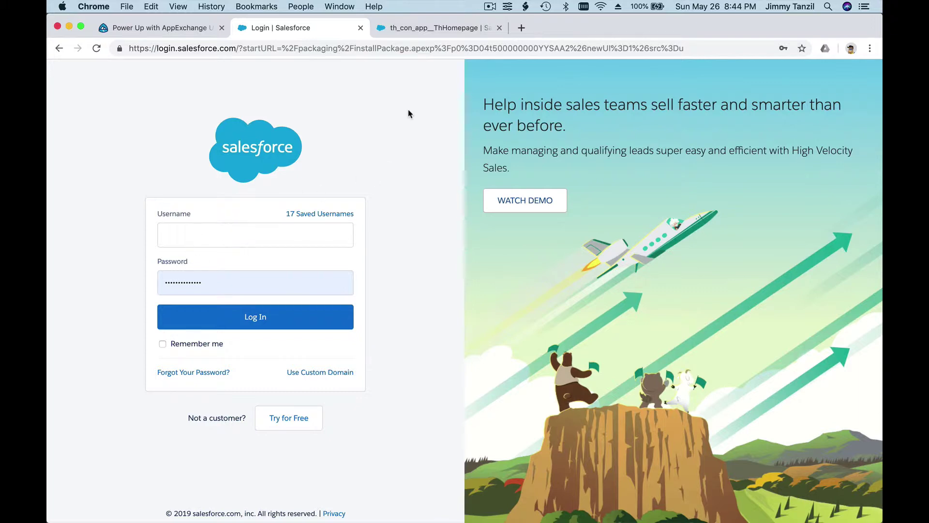
click(425, 27)
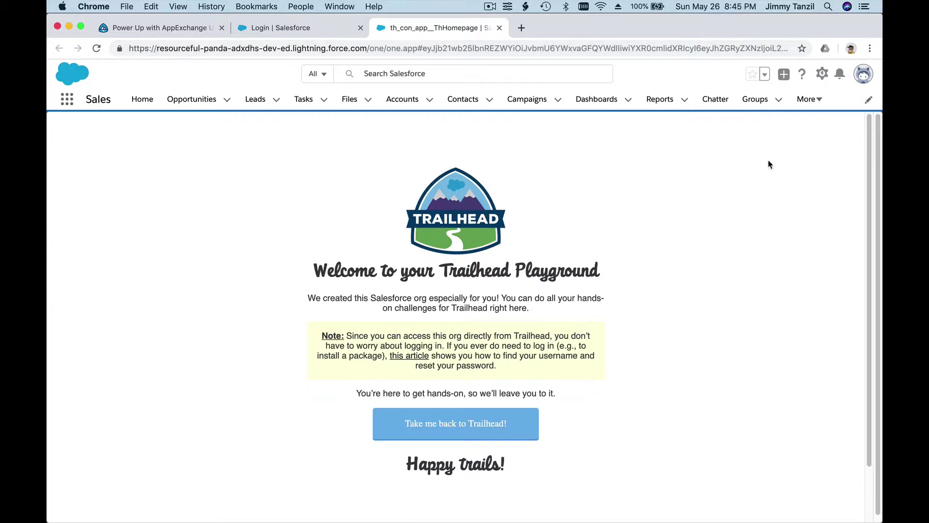
click(823, 74)
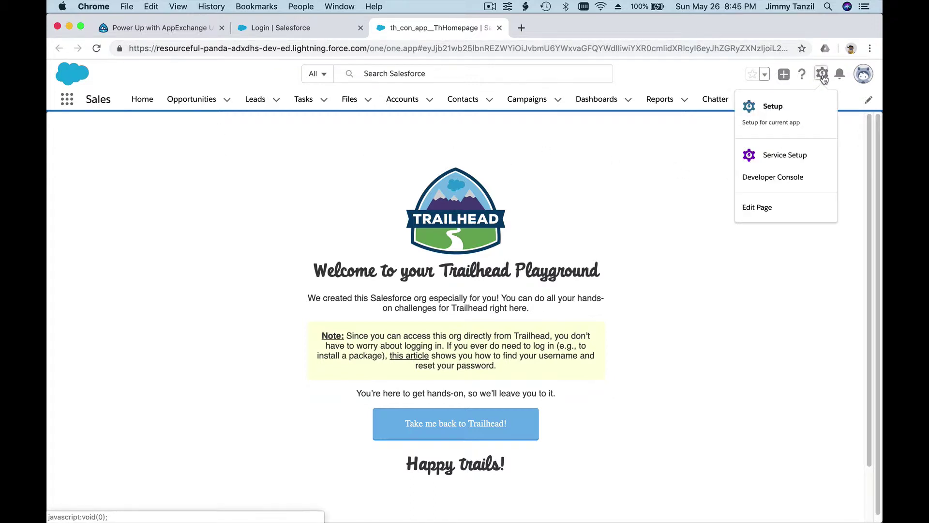
click(781, 112)
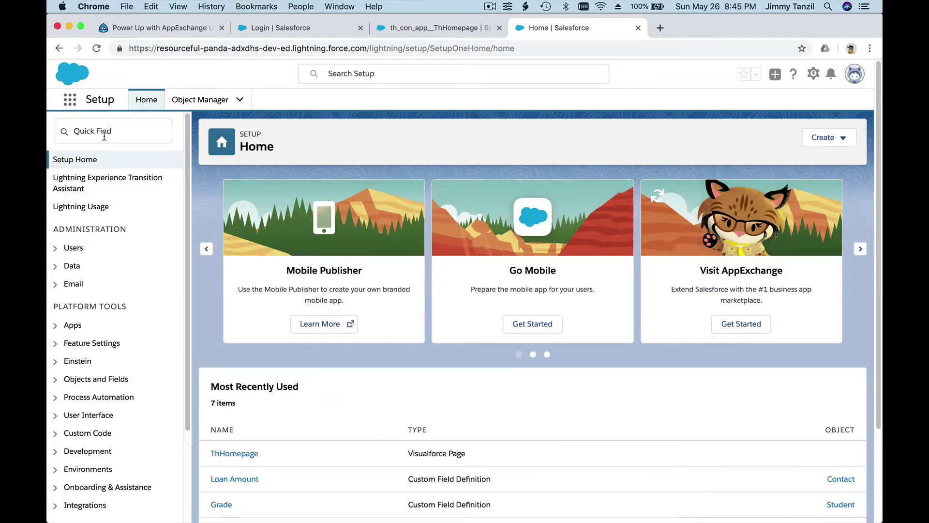
click(107, 136)
text(u)
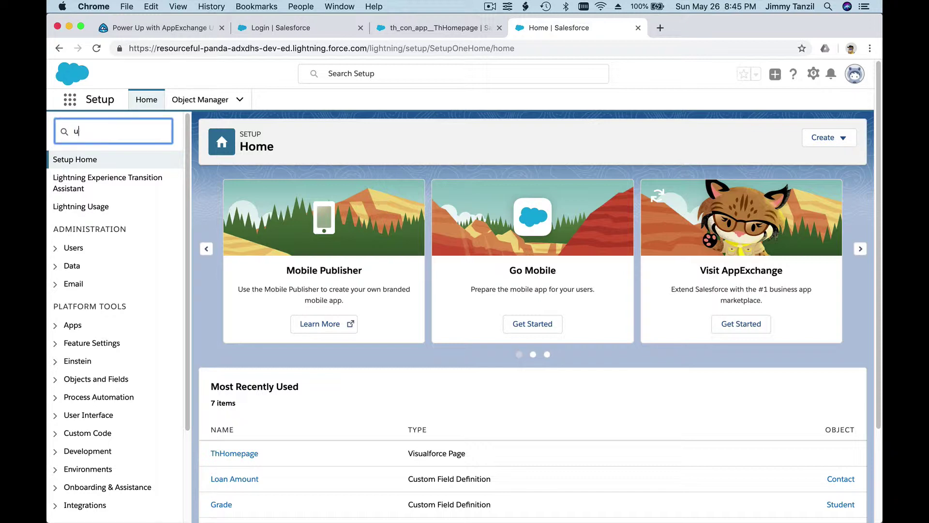
text(sers)
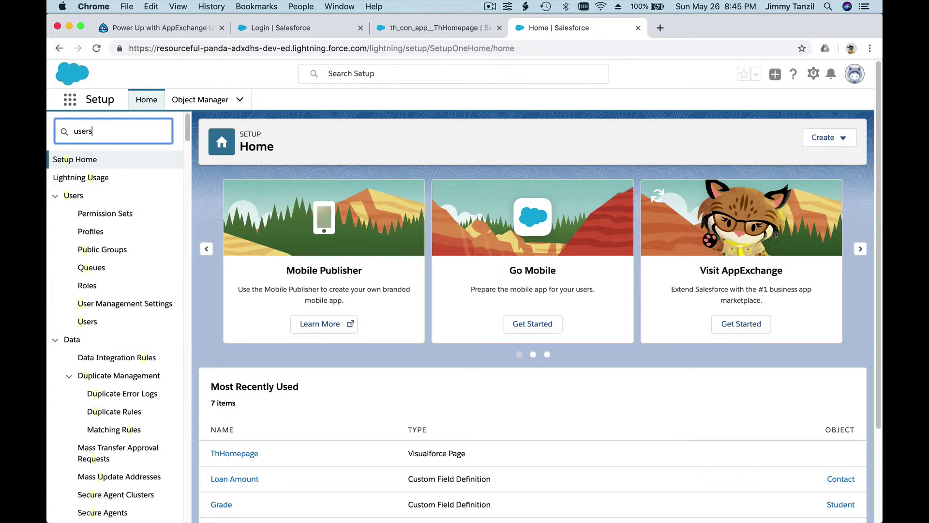
click(95, 286)
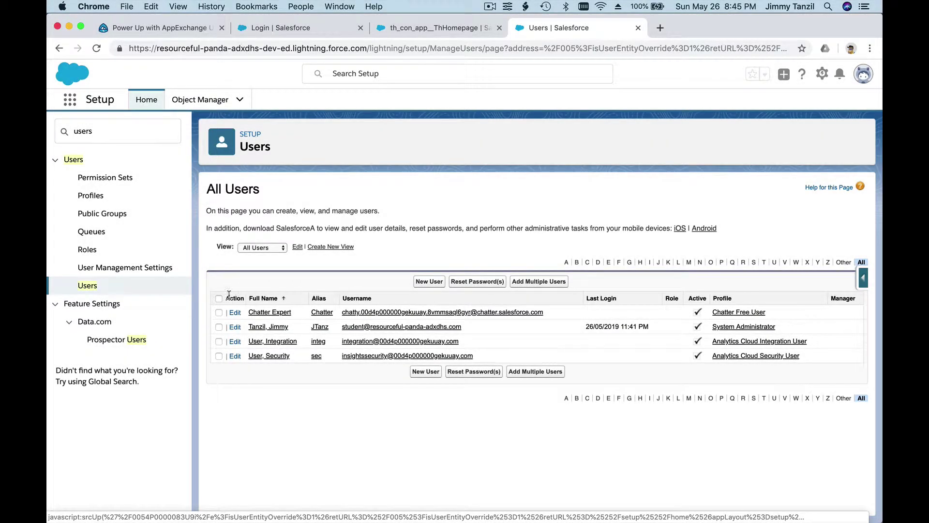
- Reset the password of the System Administrator user in the All Users list
click(219, 328)
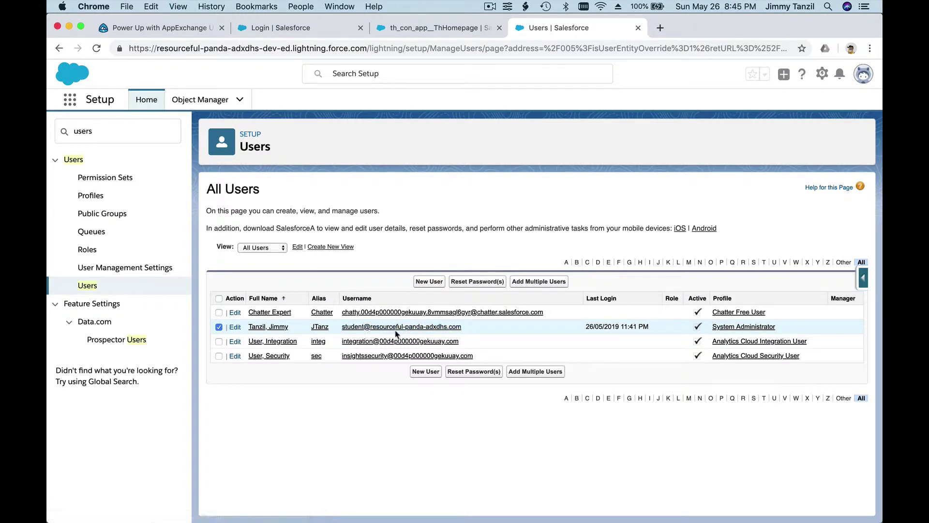
click(481, 282)
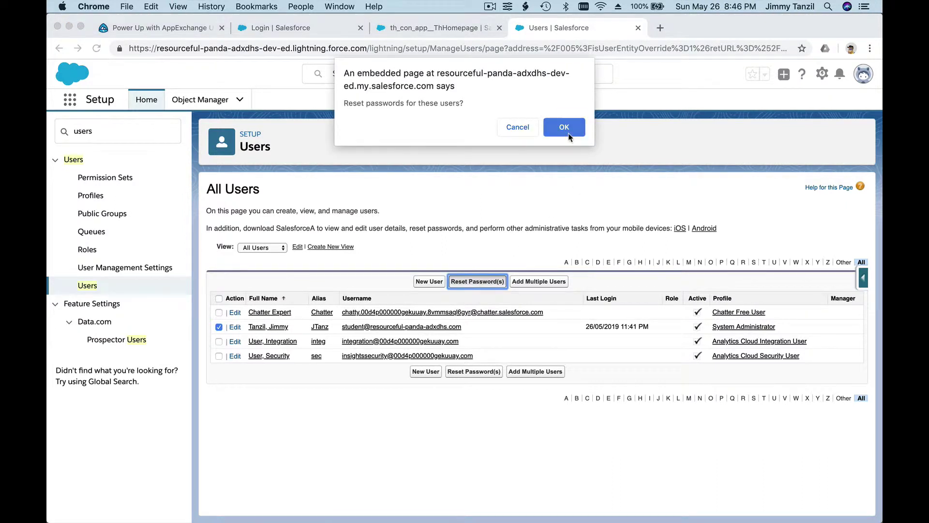
click(565, 134)
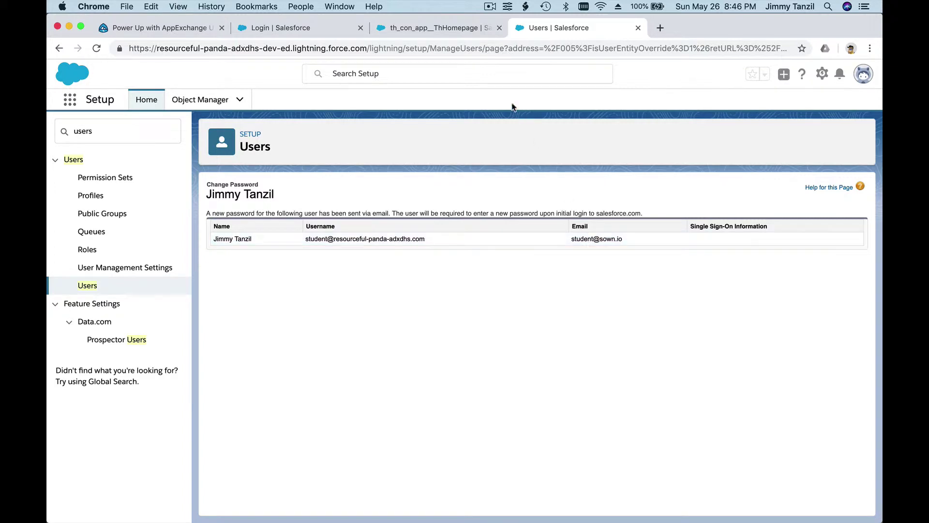
click(490, 6)
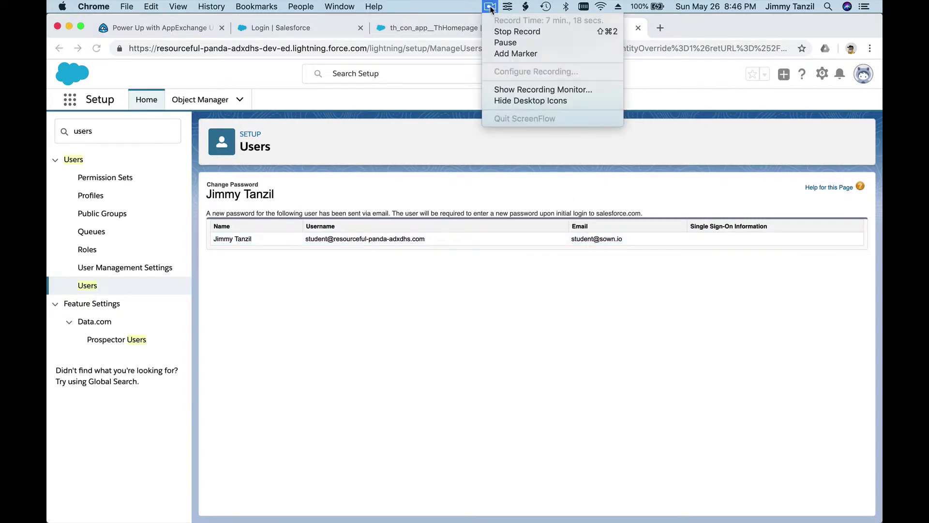
click(505, 43)
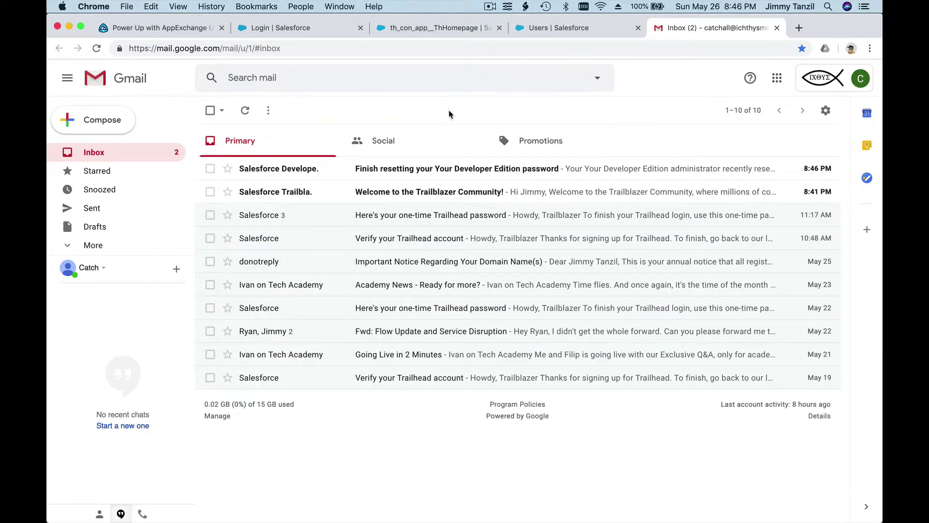
- Follow the reset link in the Developer Edition password email, then enter and confirm a new account password without saving it in the browser
click(412, 173)
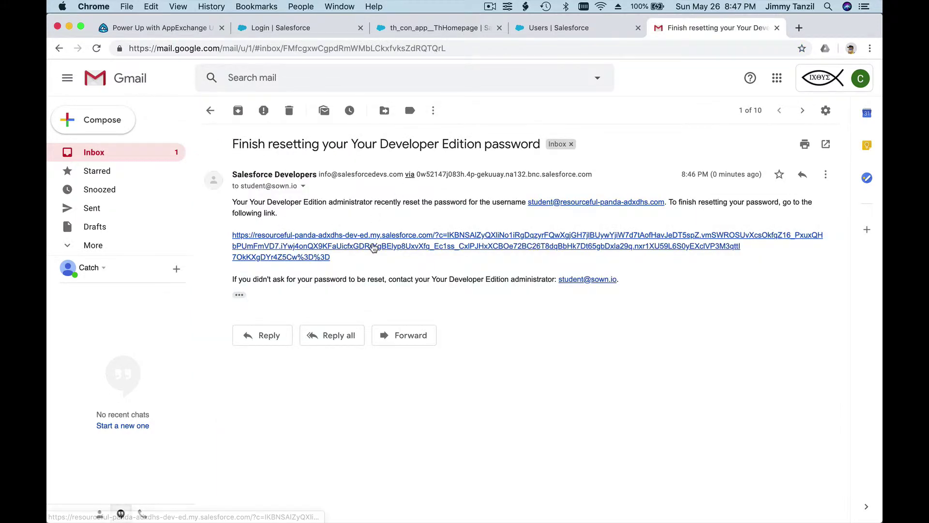
click(373, 247)
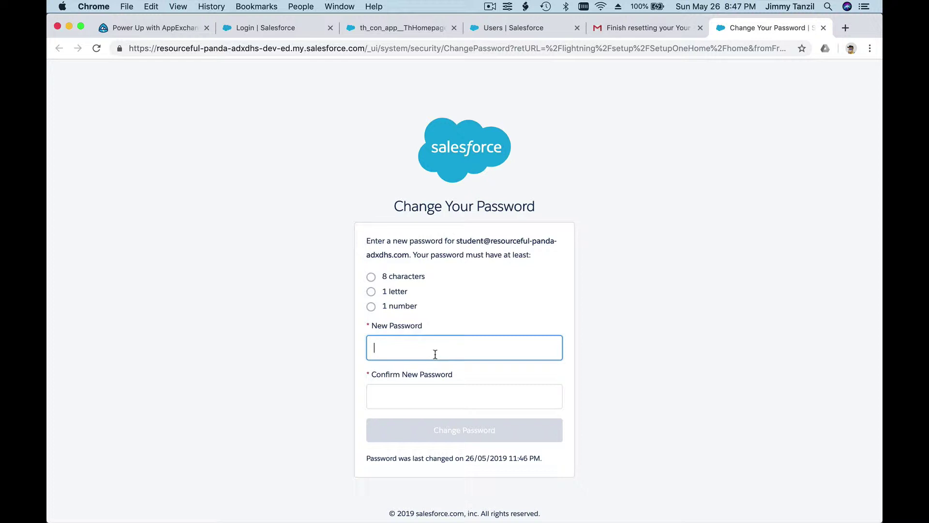
text(•••••••••)
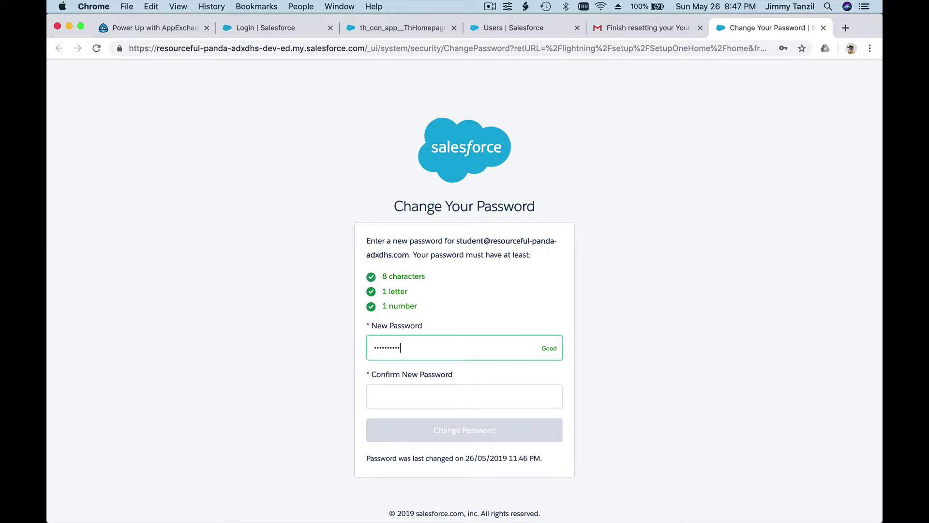
click(465, 396)
text(•••••)
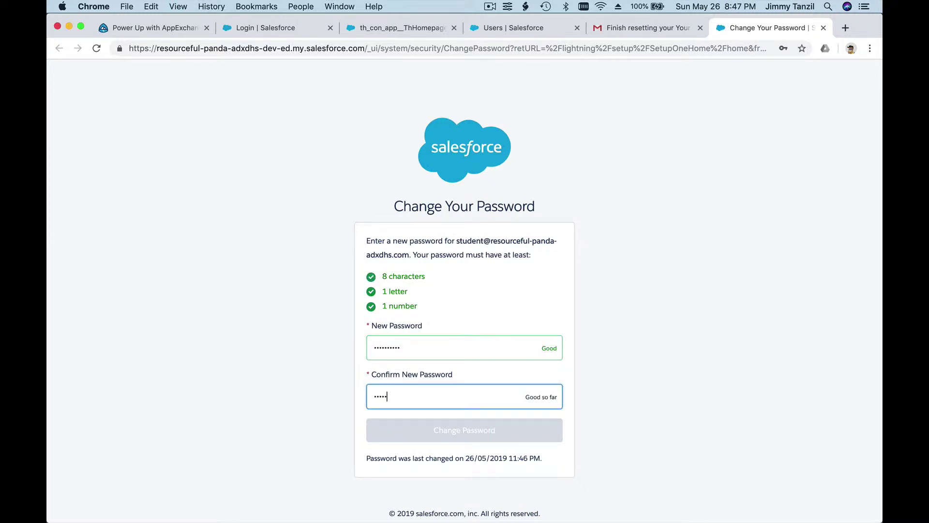
text(•••••)
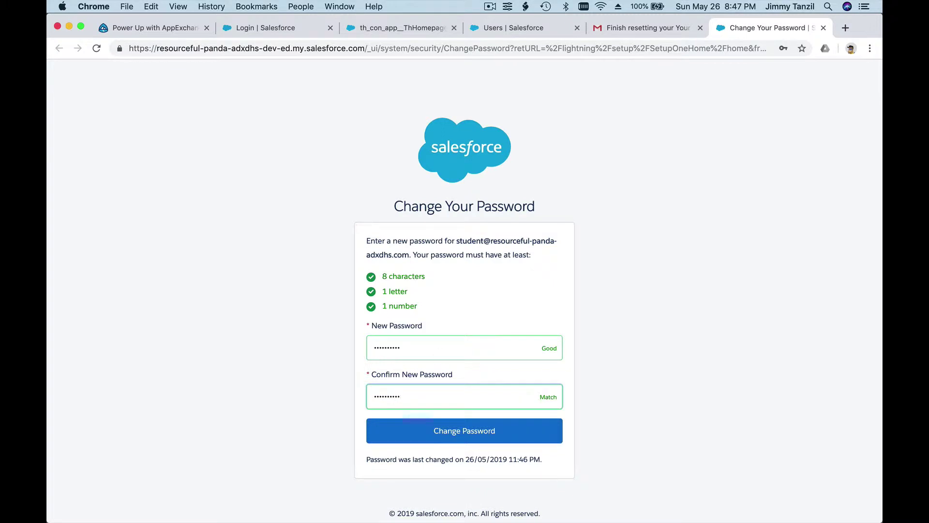
click(474, 430)
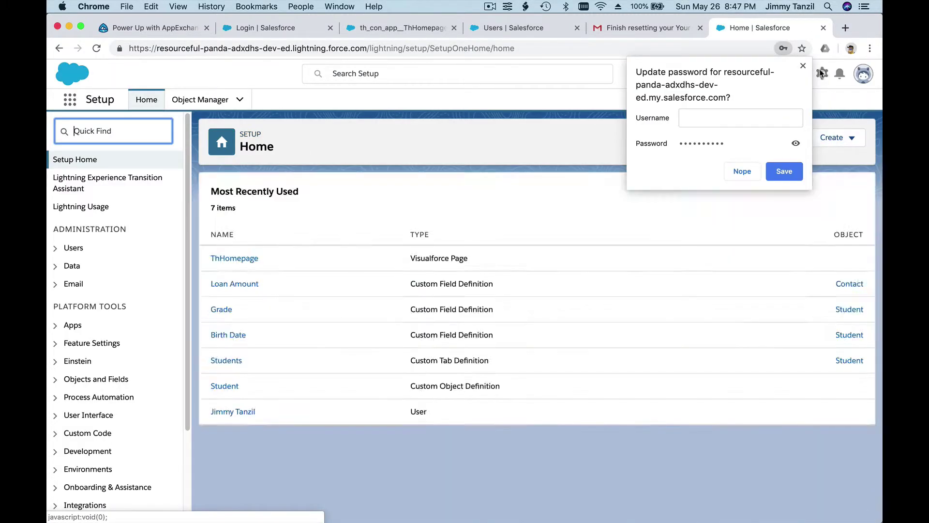
click(802, 66)
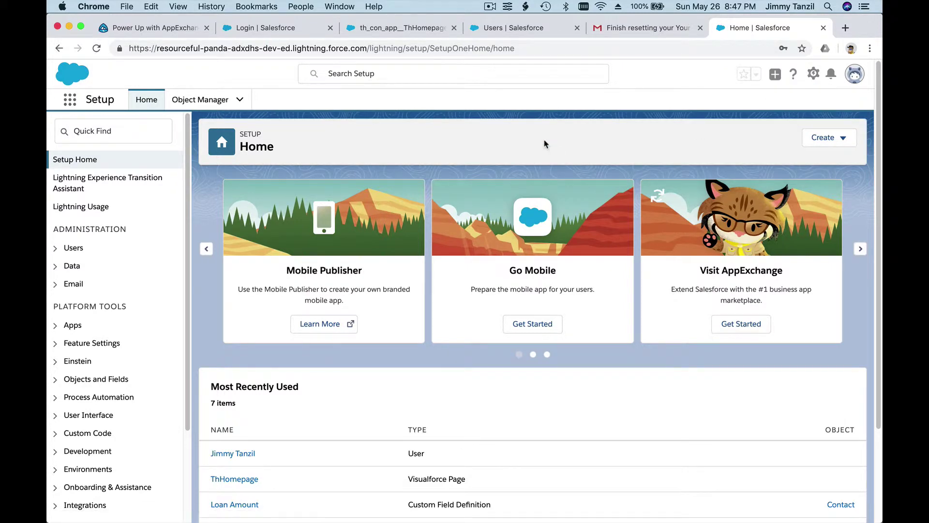
- Copy the System Administrator's username from the All Users list on the playground's Users page
click(515, 28)
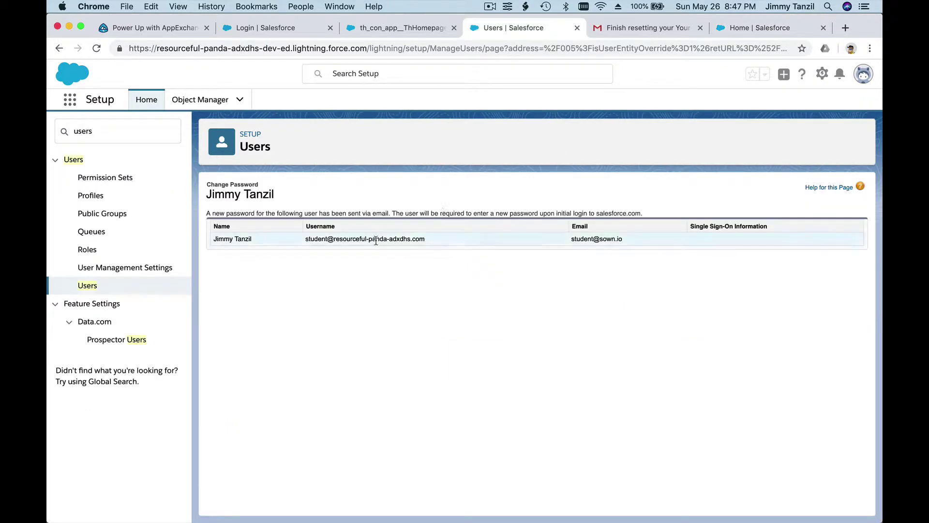
triple_click(398, 238)
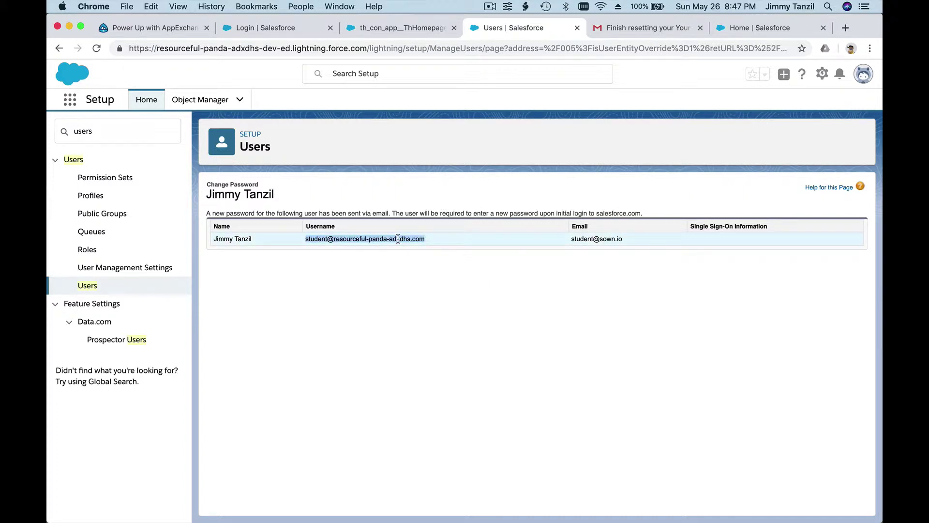
key(super+c)
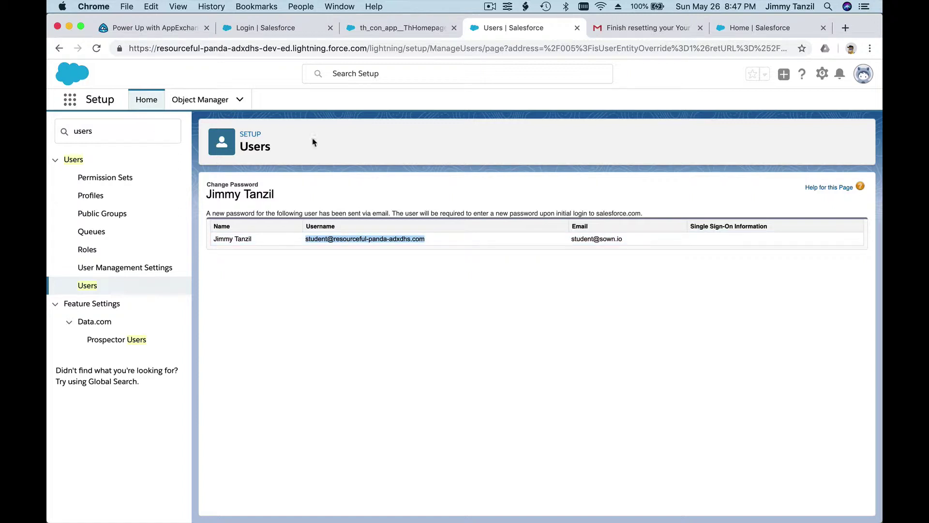
click(92, 286)
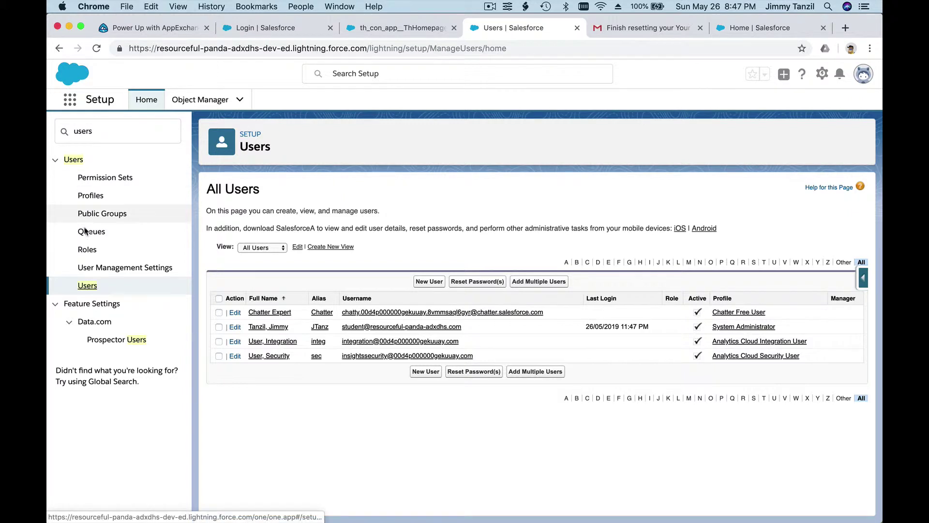
click(95, 286)
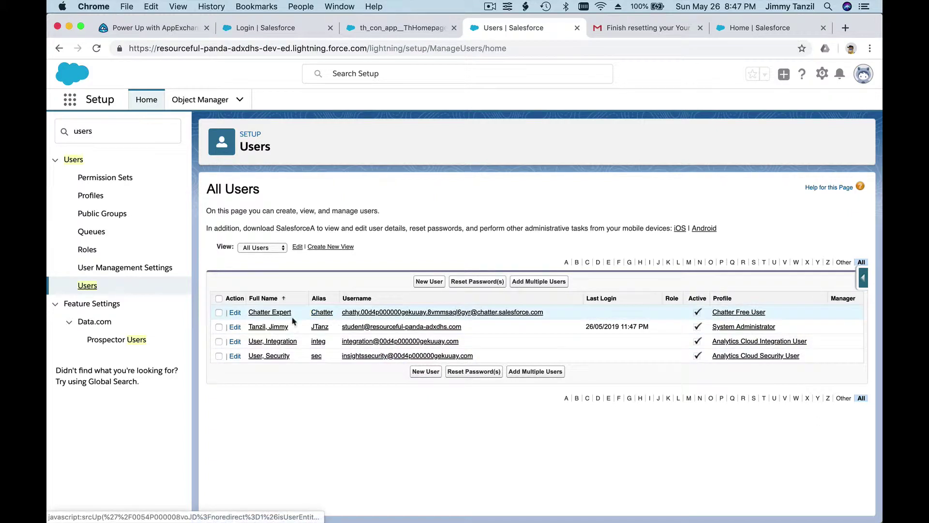
click(219, 327)
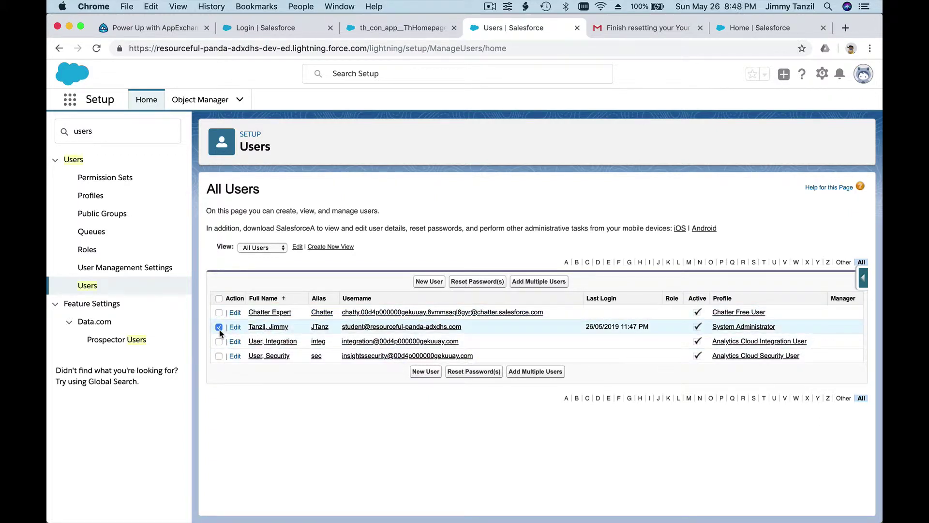
click(219, 327)
drag(463, 327, 341, 328)
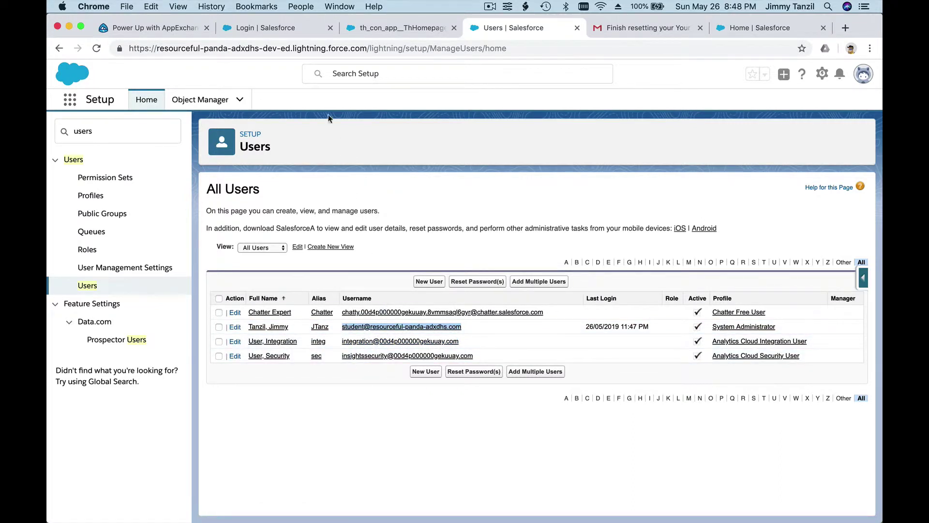
- Log in to Salesforce with the copied username and the account password, enable Remember me, and decline to register a mobile phone
click(273, 34)
click(254, 230)
key(cmd+v)
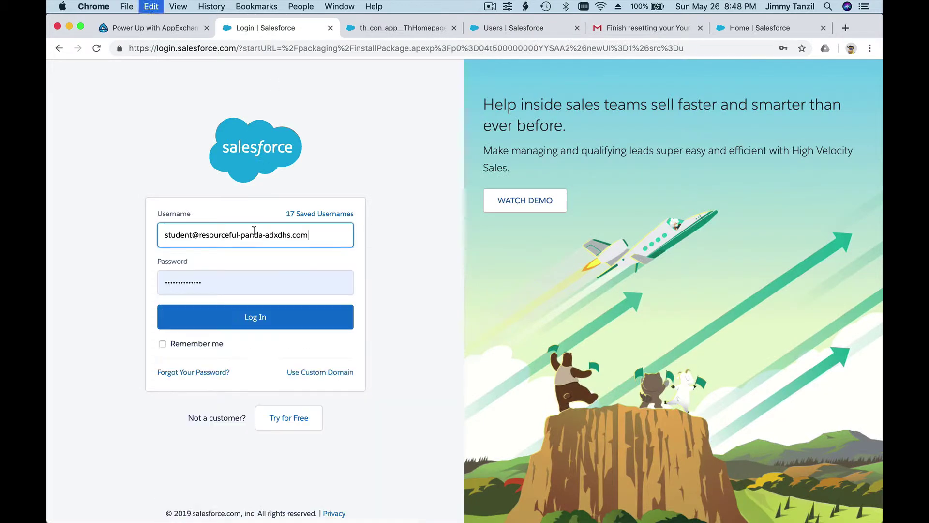
click(301, 284)
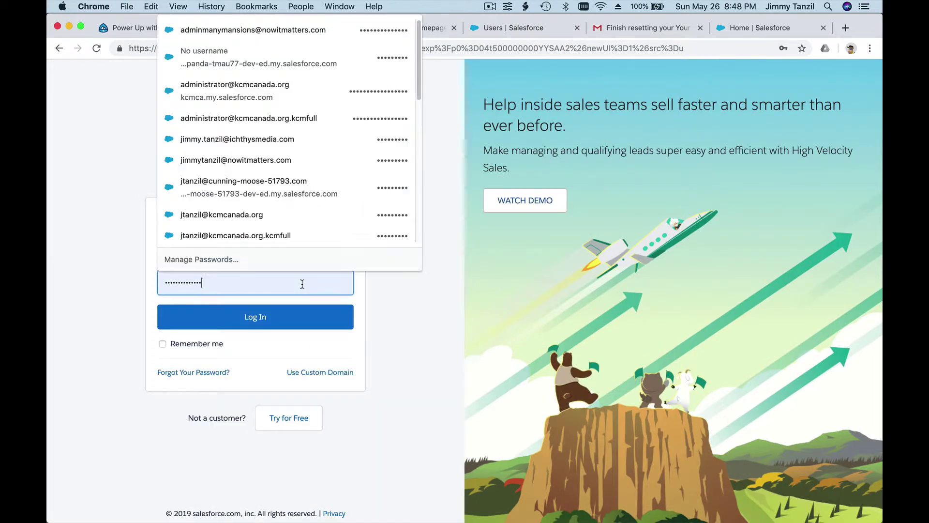
key(cmd+a)
key(BackSpace)
text(•••••••••)
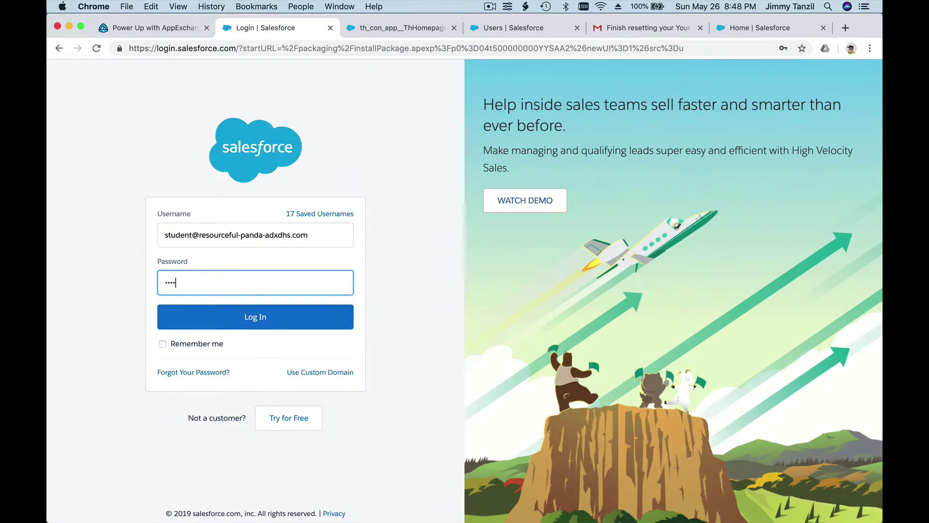
text(•)
click(220, 344)
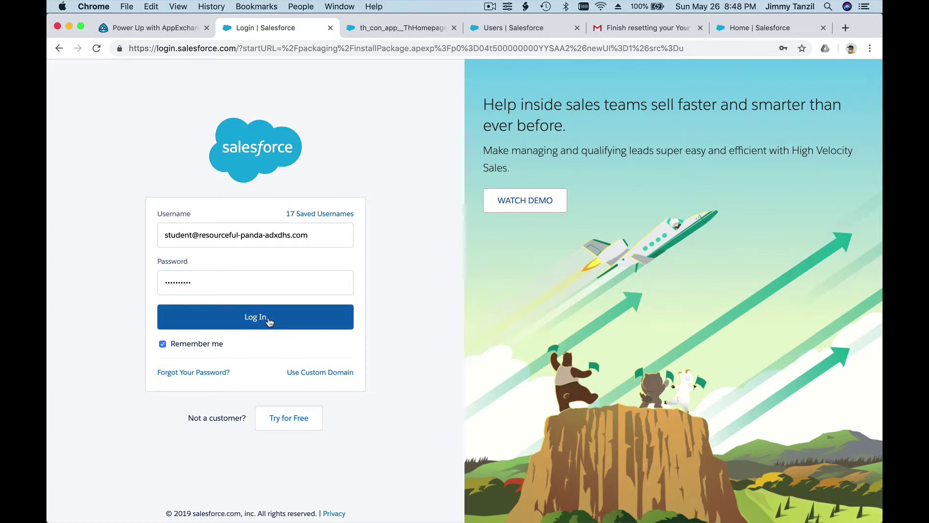
click(267, 319)
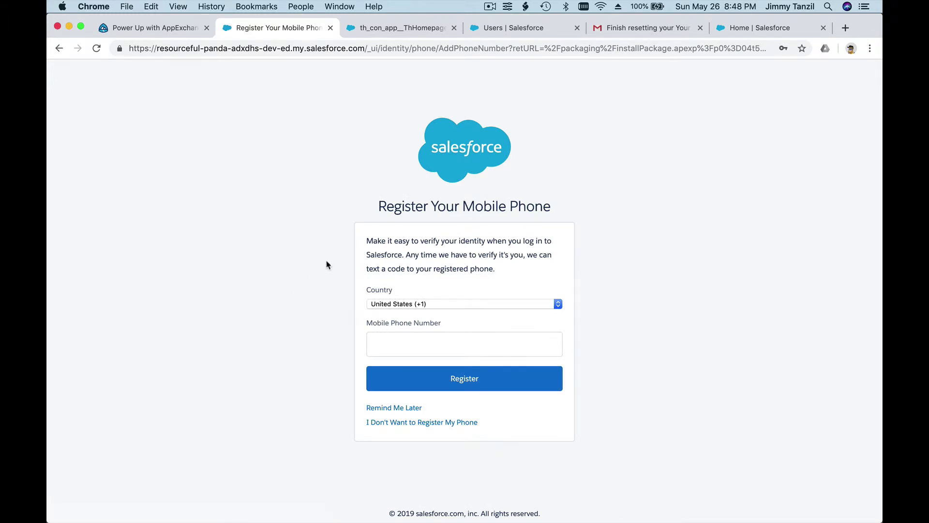
click(425, 426)
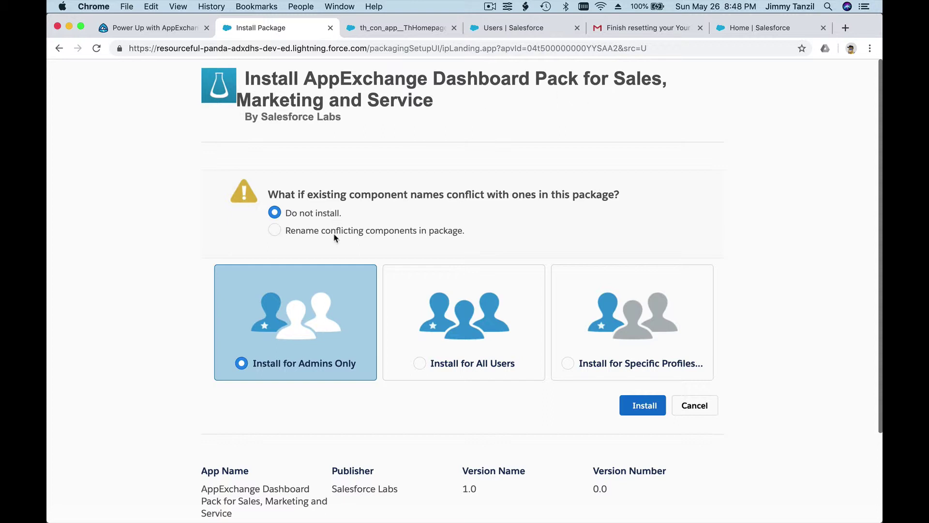
- Install the AppExchange Dashboard Pack for all users and finish the installation to reach the Installed Packages page
click(469, 366)
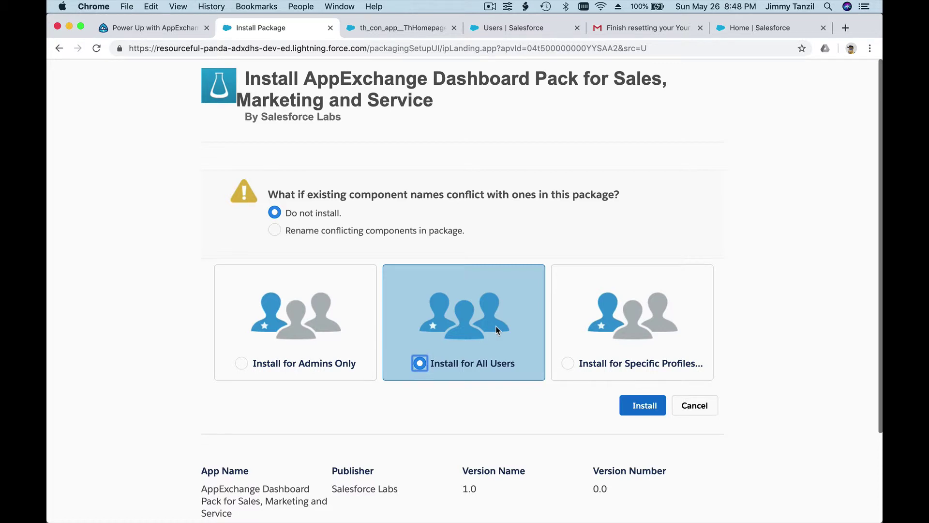
scroll(495, 326, down, 1)
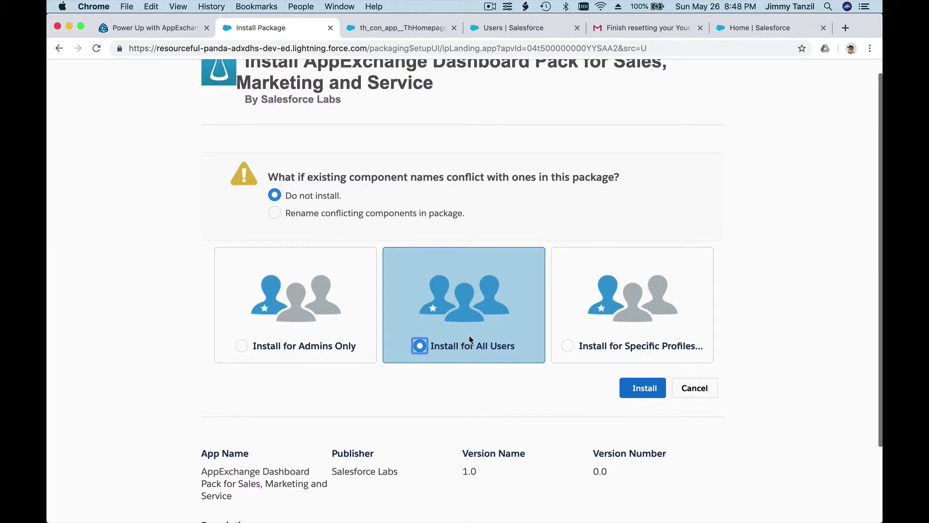
scroll(469, 339, down, 5)
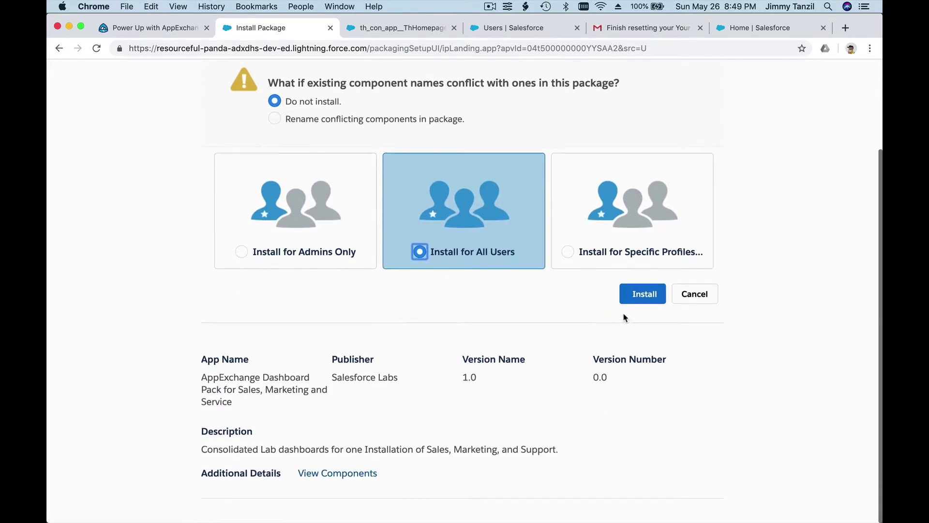
click(642, 305)
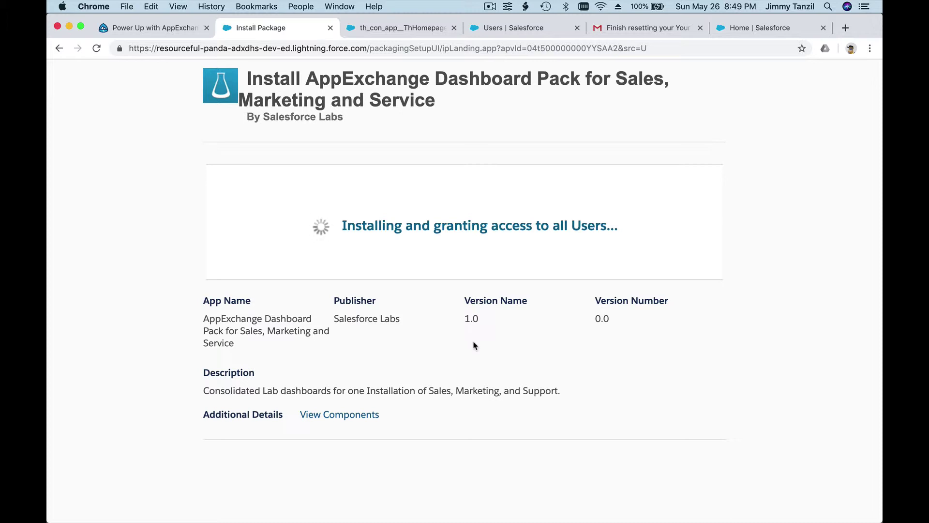
click(490, 8)
click(505, 42)
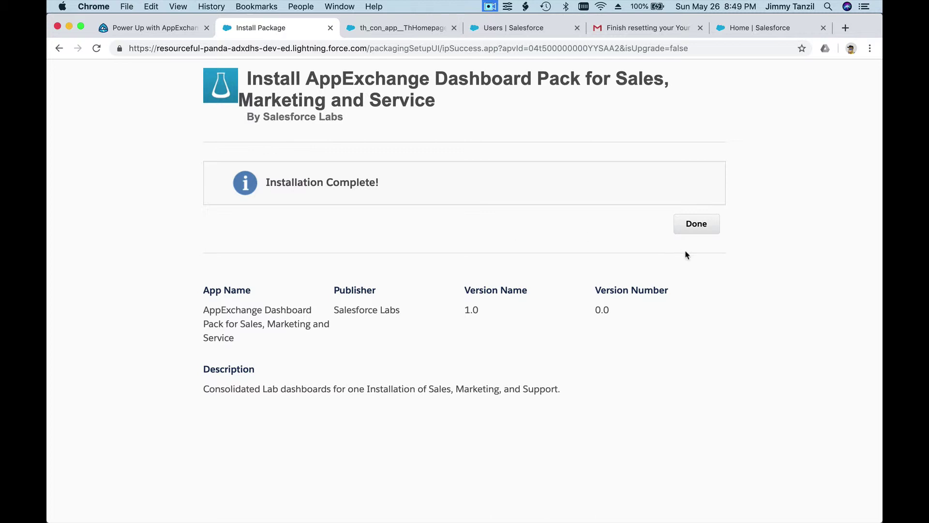
click(695, 230)
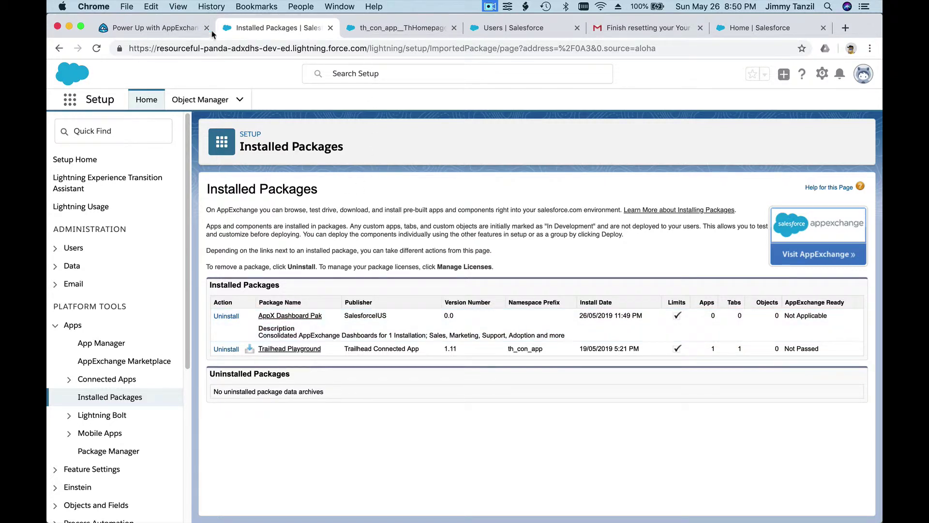
- Return to the Power Up with AppExchange unit and read from Install Your First App through to the quiz questions
click(379, 30)
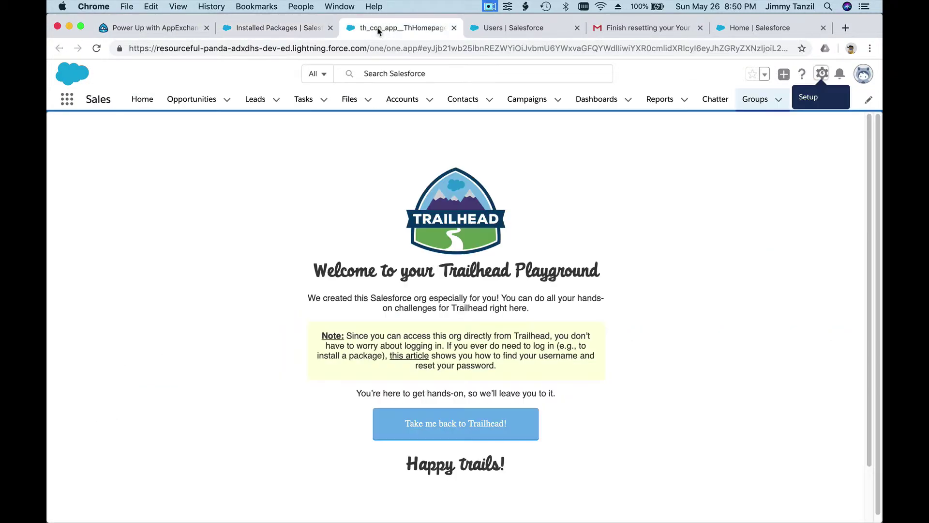
click(516, 28)
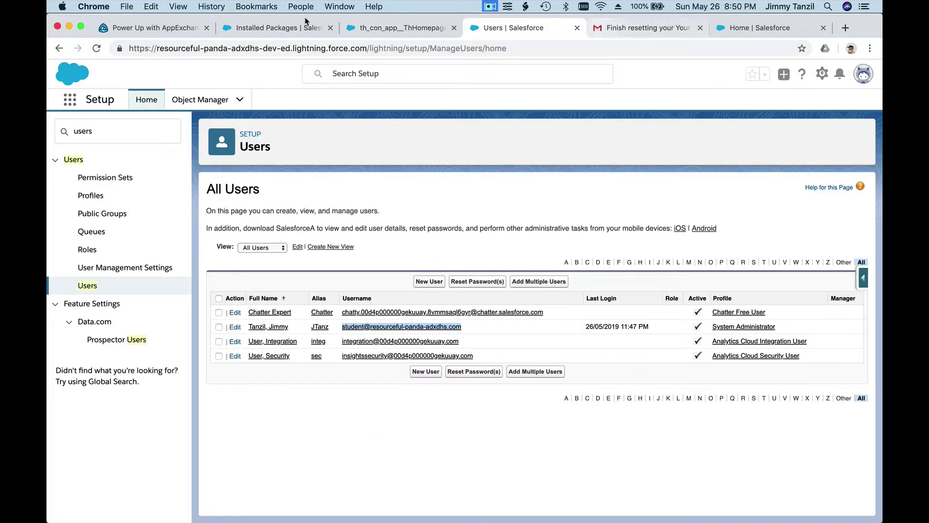
click(158, 28)
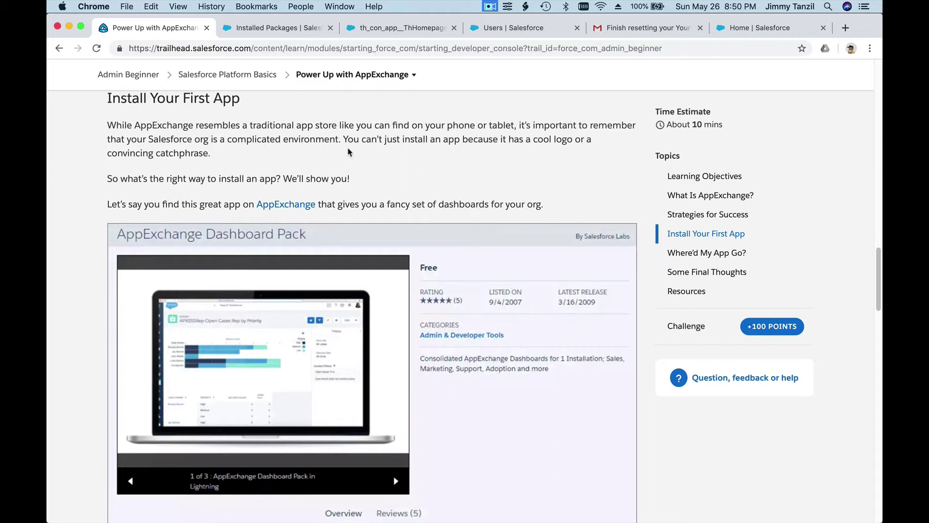
scroll(347, 151, down, 5)
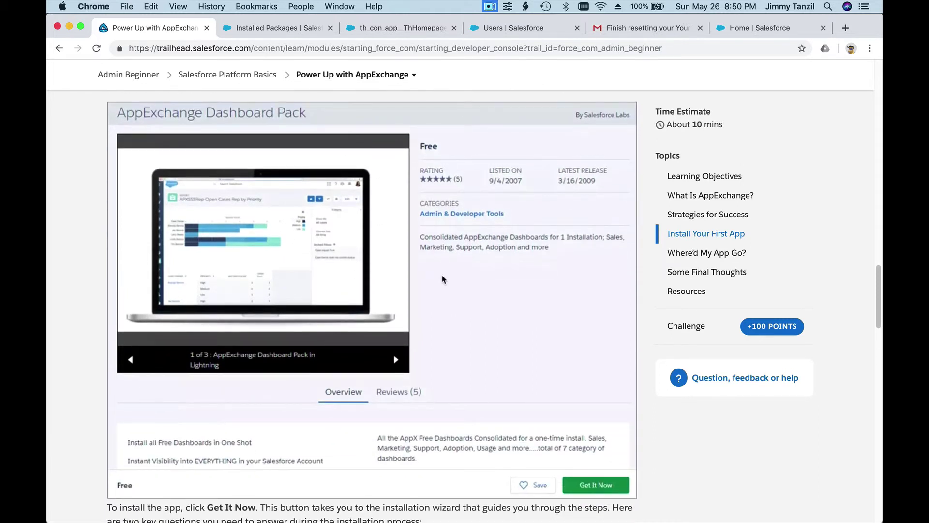
scroll(442, 280, down, 5)
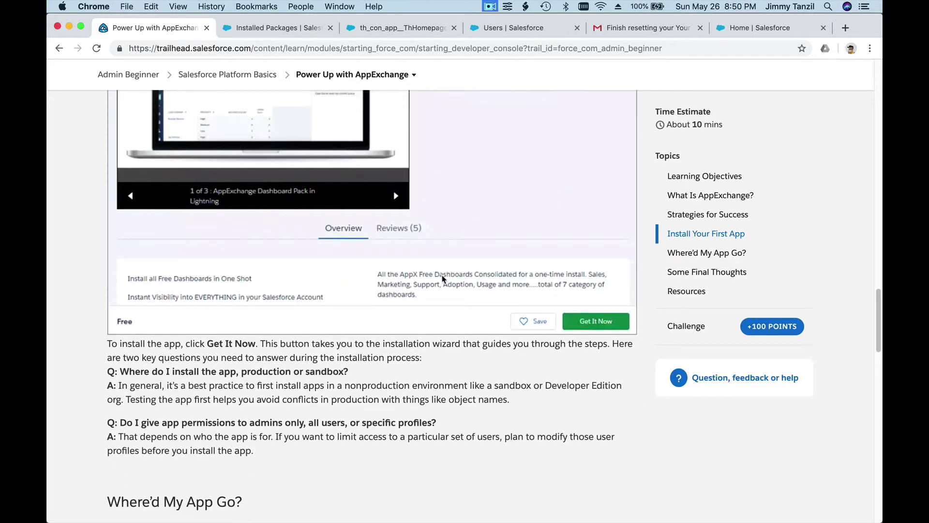
scroll(442, 280, down, 6)
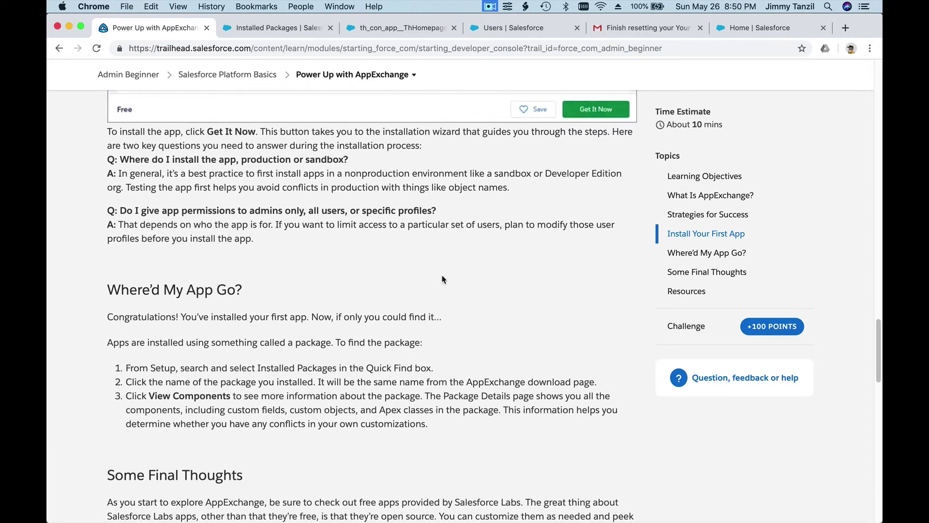
scroll(442, 279, down, 6)
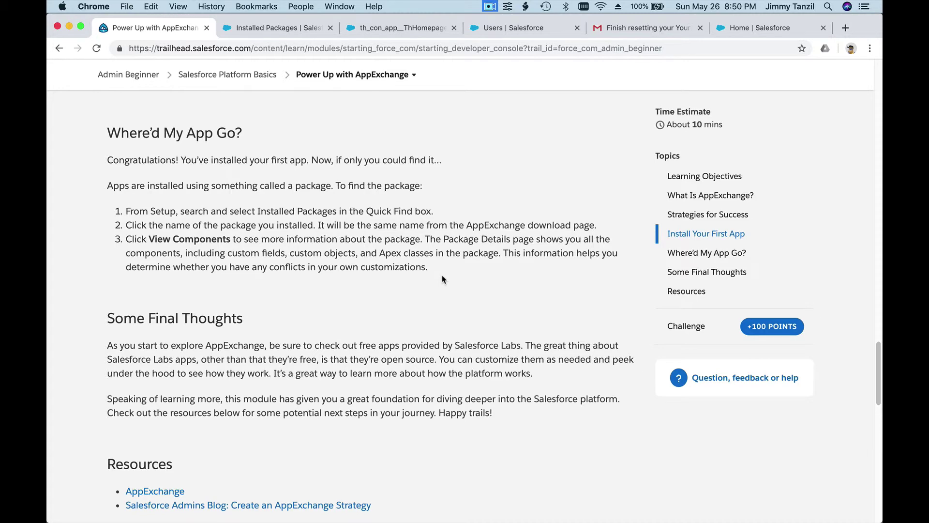
scroll(442, 280, down, 10)
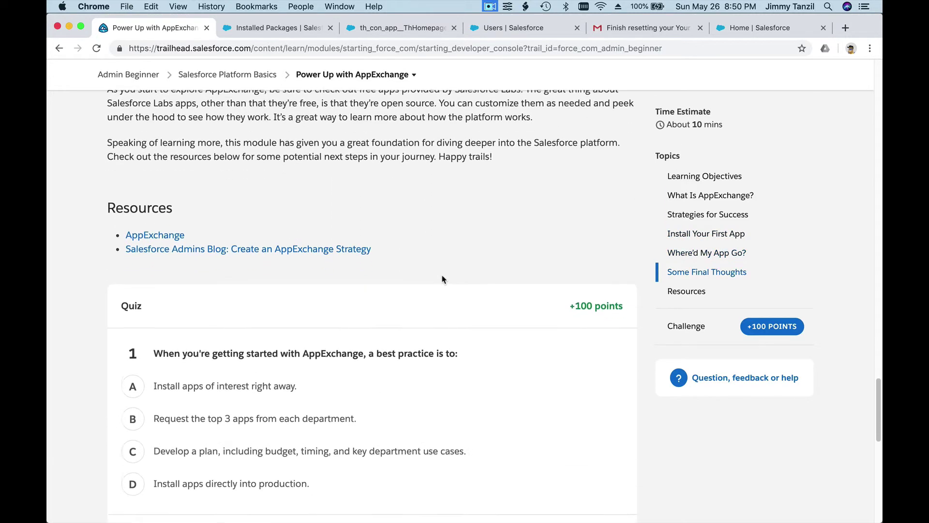
scroll(442, 279, down, 5)
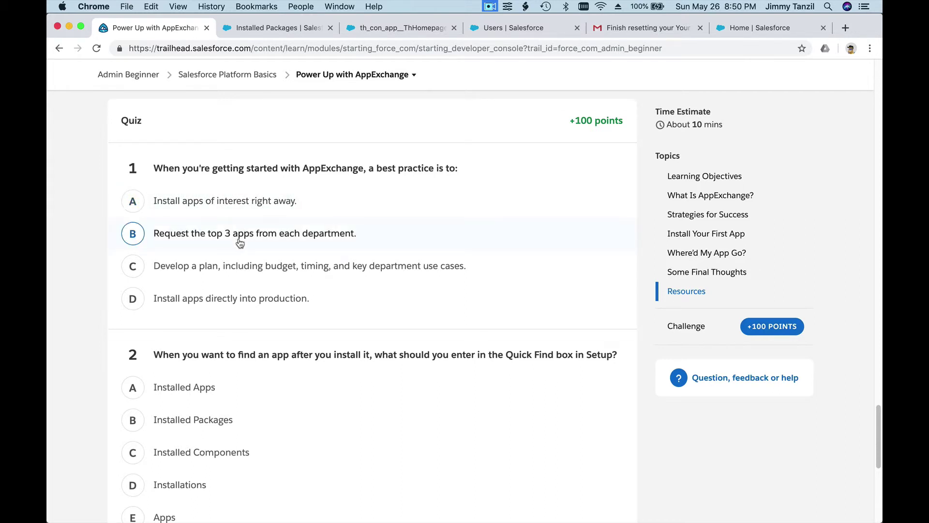
- Answer quiz question 1 with the plan covering budget, timing and key department use cases, and question 2 with Installed Packages
scroll(240, 243, down, 1)
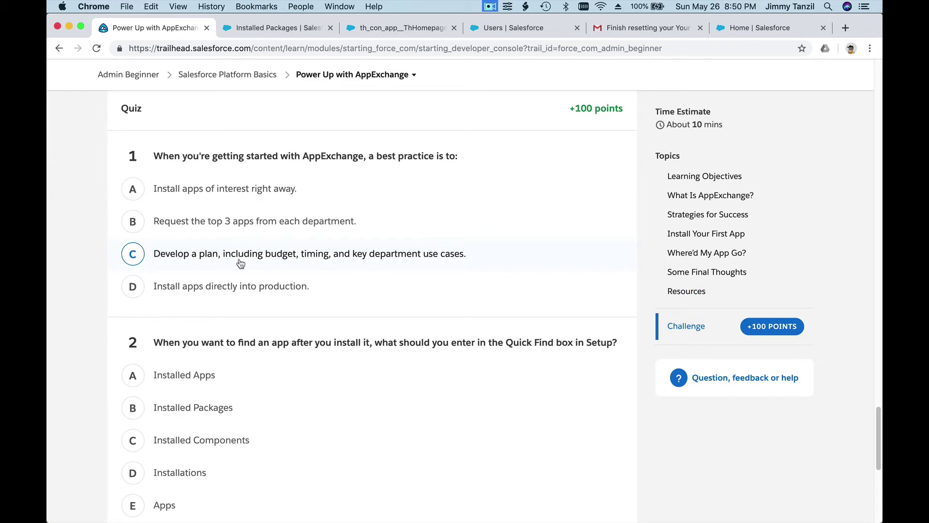
click(241, 263)
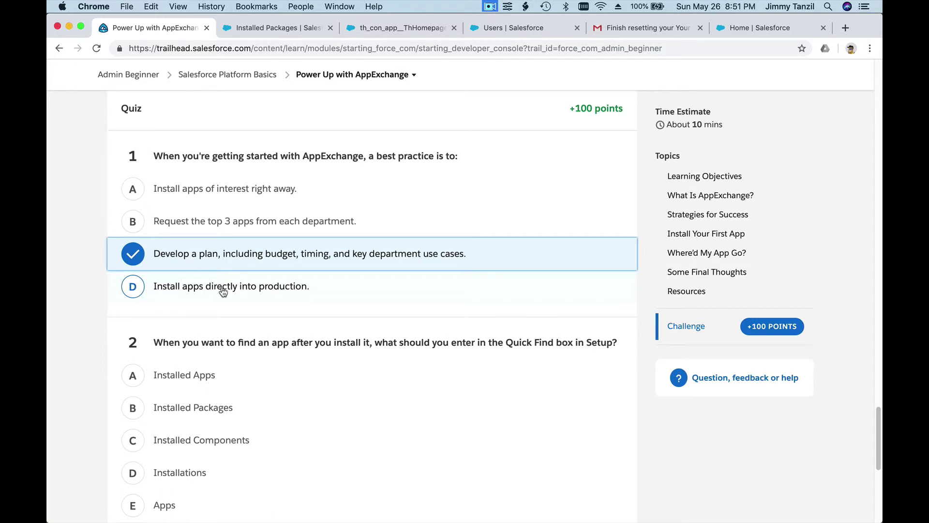
scroll(223, 292, down, 3)
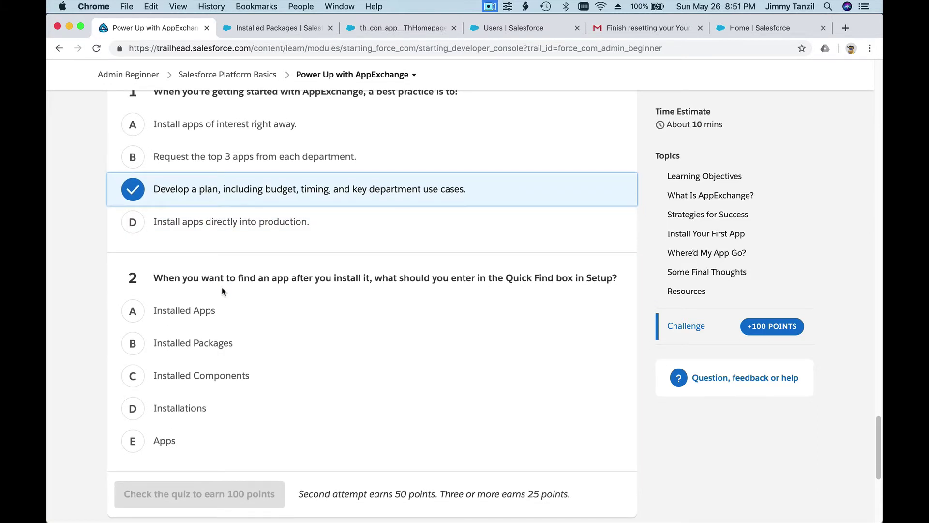
scroll(222, 291, down, 1)
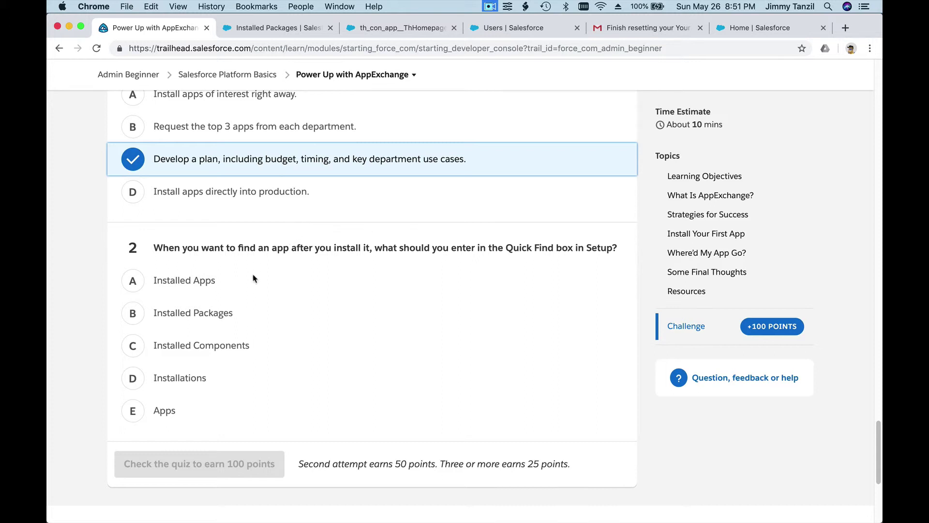
click(224, 315)
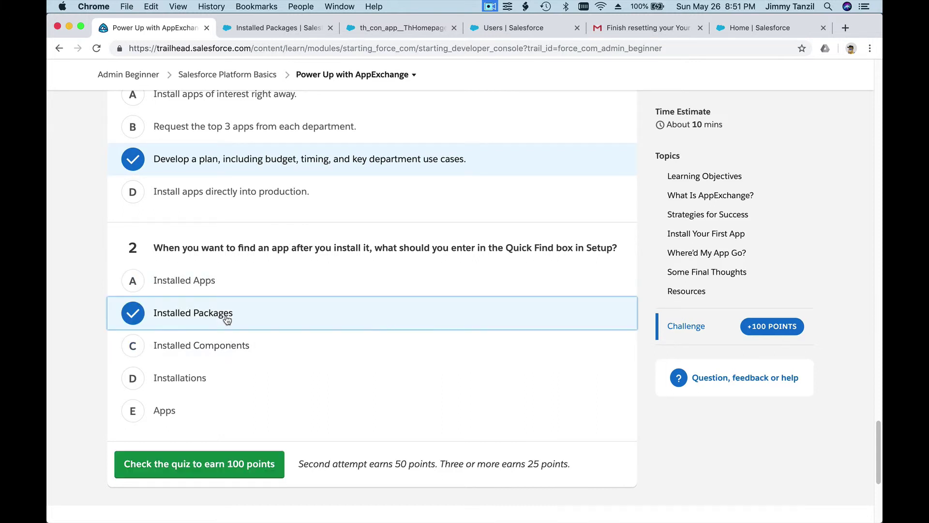
- Check the second answer in the playground's Setup by searching Quick Find for "installed" and opening Installed Packages
click(295, 32)
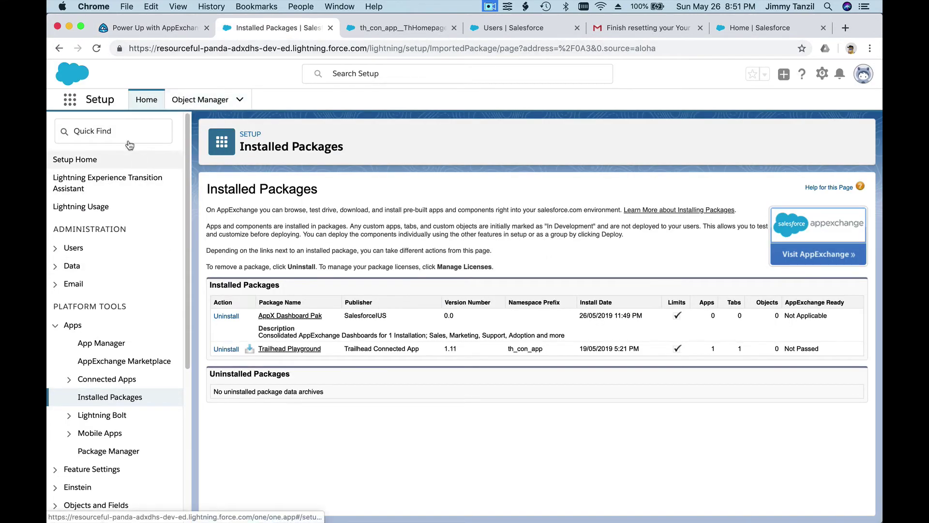
click(117, 122)
text(ins)
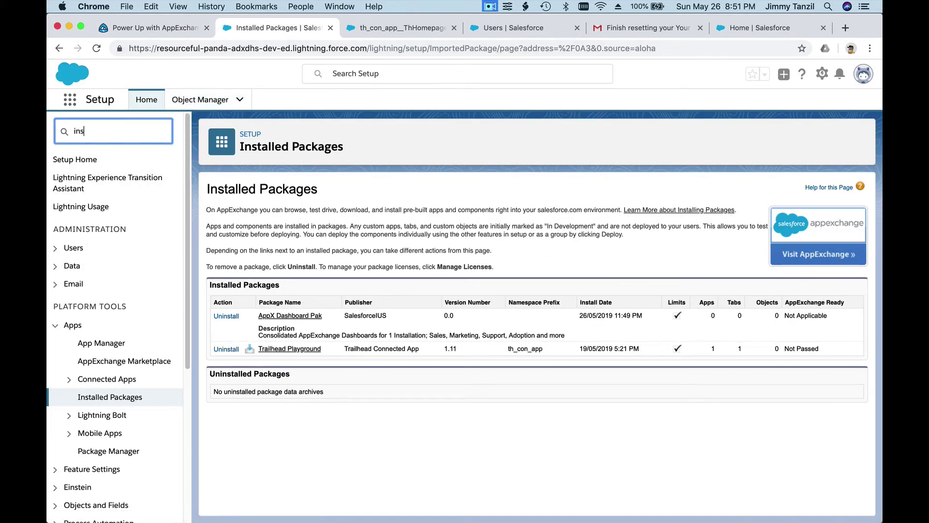
text(tal)
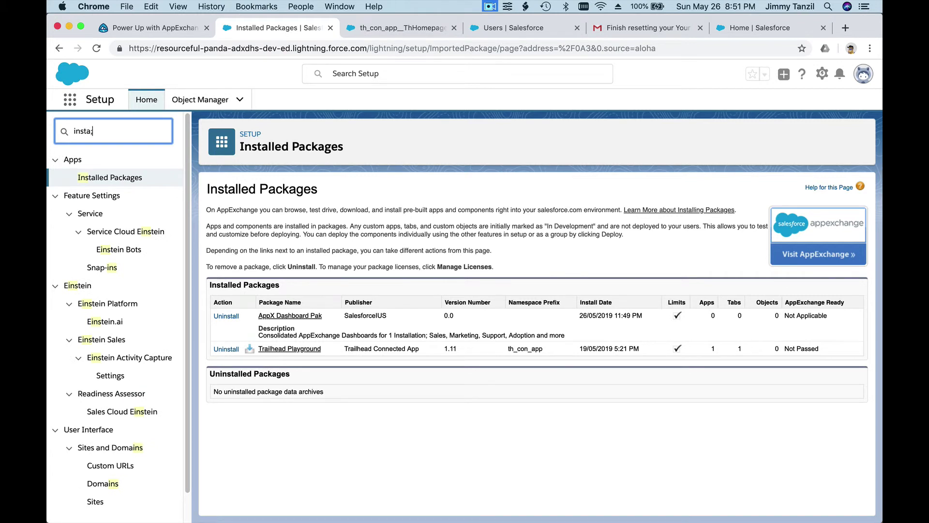
text(k)
key(BackSpace)
key(BackSpace)
text(lled)
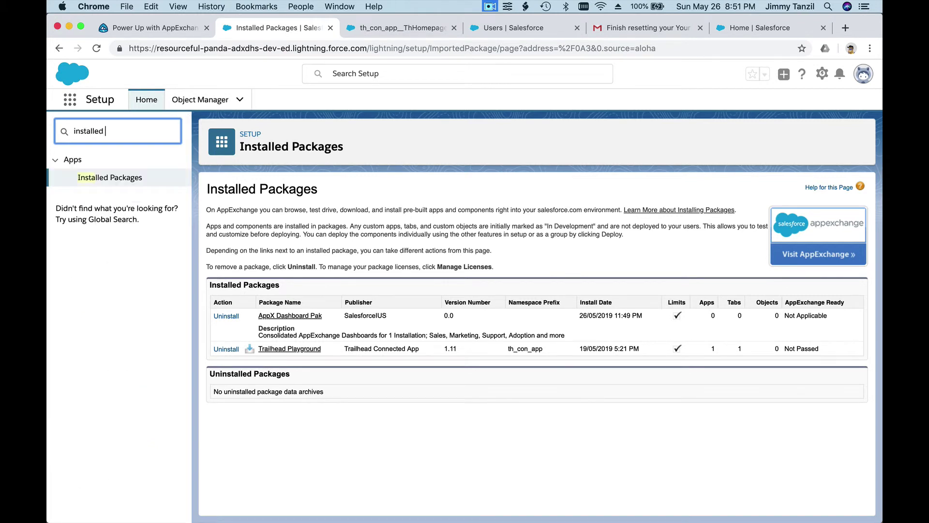
click(108, 178)
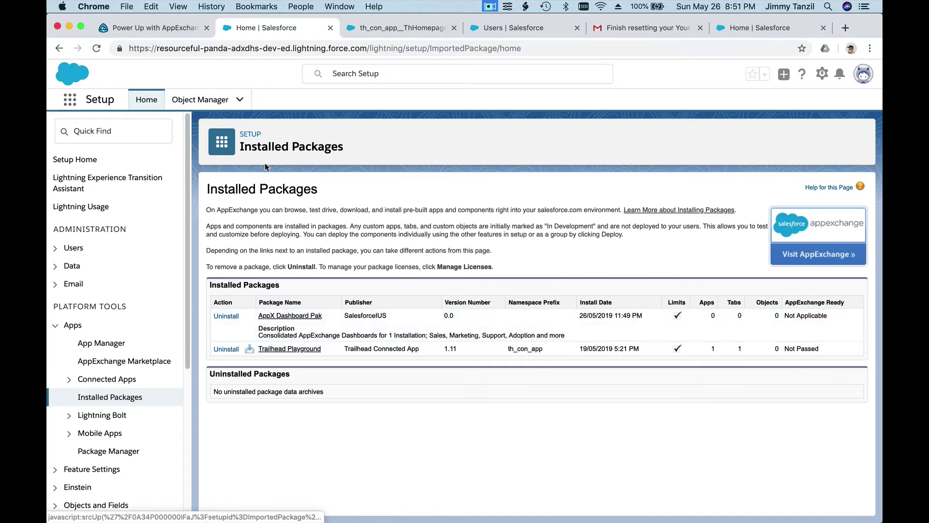
- Return to the Power Up with AppExchange unit and submit the quiz answers for checking
click(150, 28)
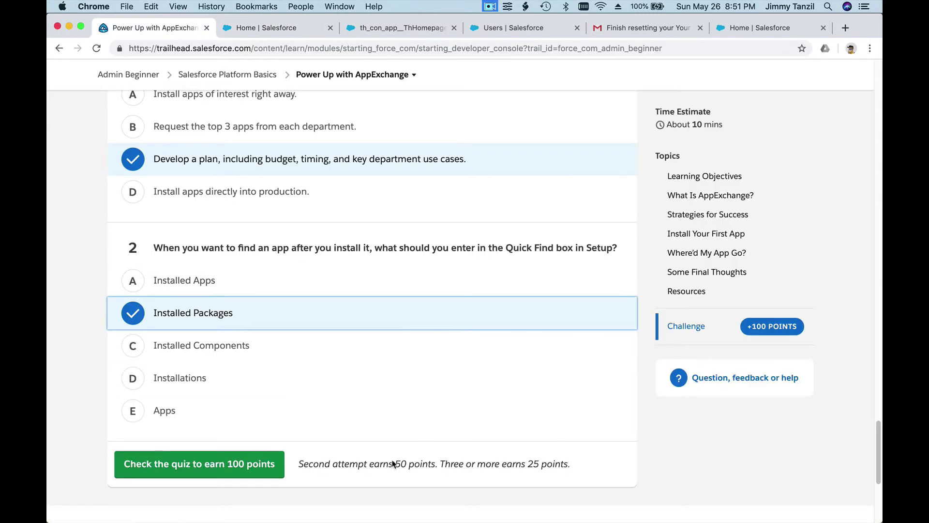
click(373, 494)
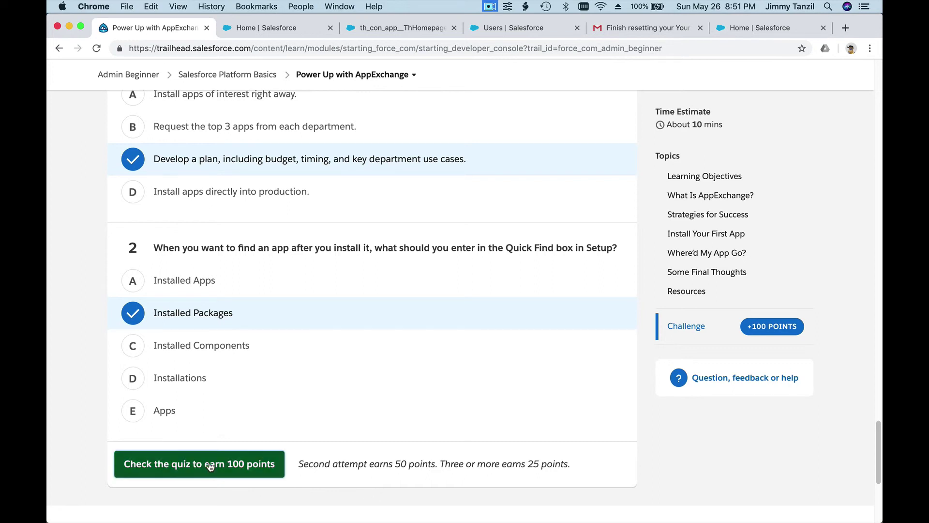
click(245, 464)
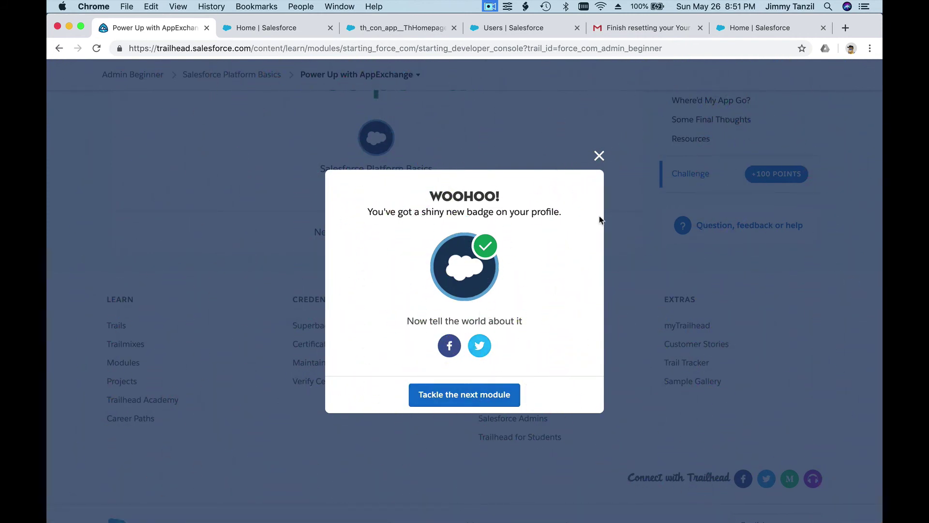
- Dismiss the badge announcement and reload the unit page to refresh the profile's badge and point totals
click(599, 156)
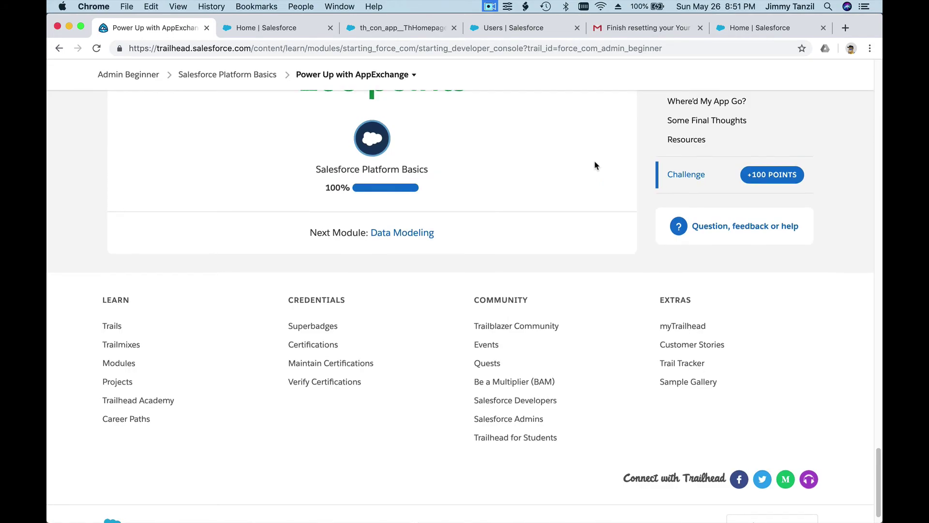
scroll(598, 163, up, 20)
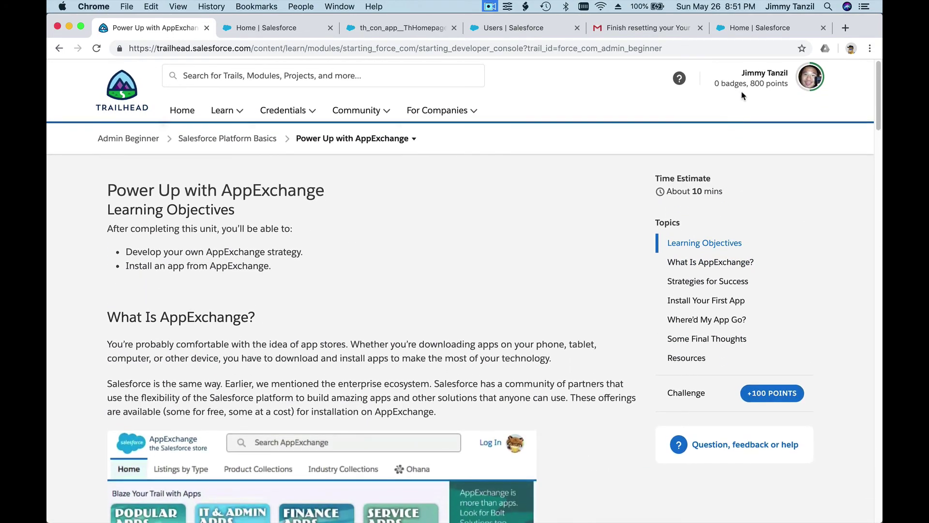
click(97, 48)
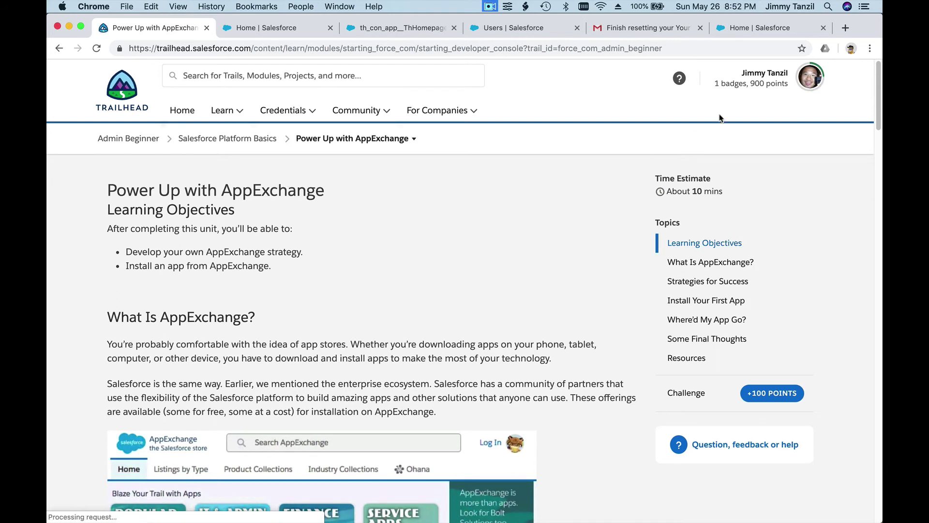